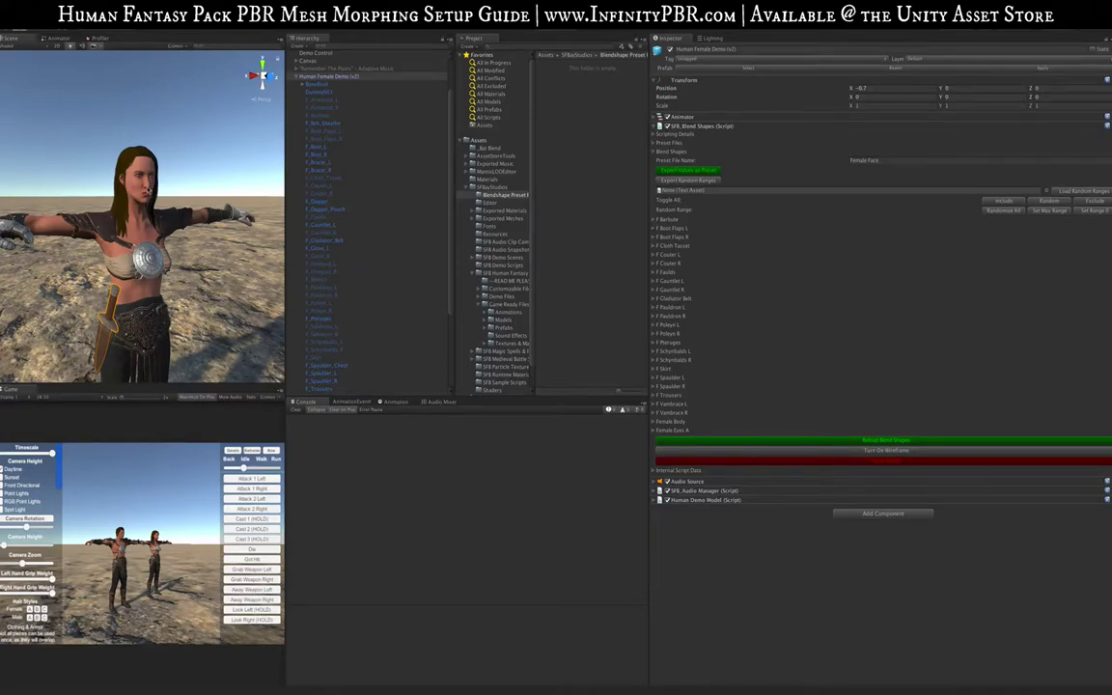
- Select the Human Female Demo (v2) object in the scene hierarchy
scroll(146, 192, "up", 3)
left_click_drag(146, 192, 1, 197, "alt")
left_click_drag(106, 359, 359, 266, "alt")
left_click_drag(118, 196, 133, 225, "alt")
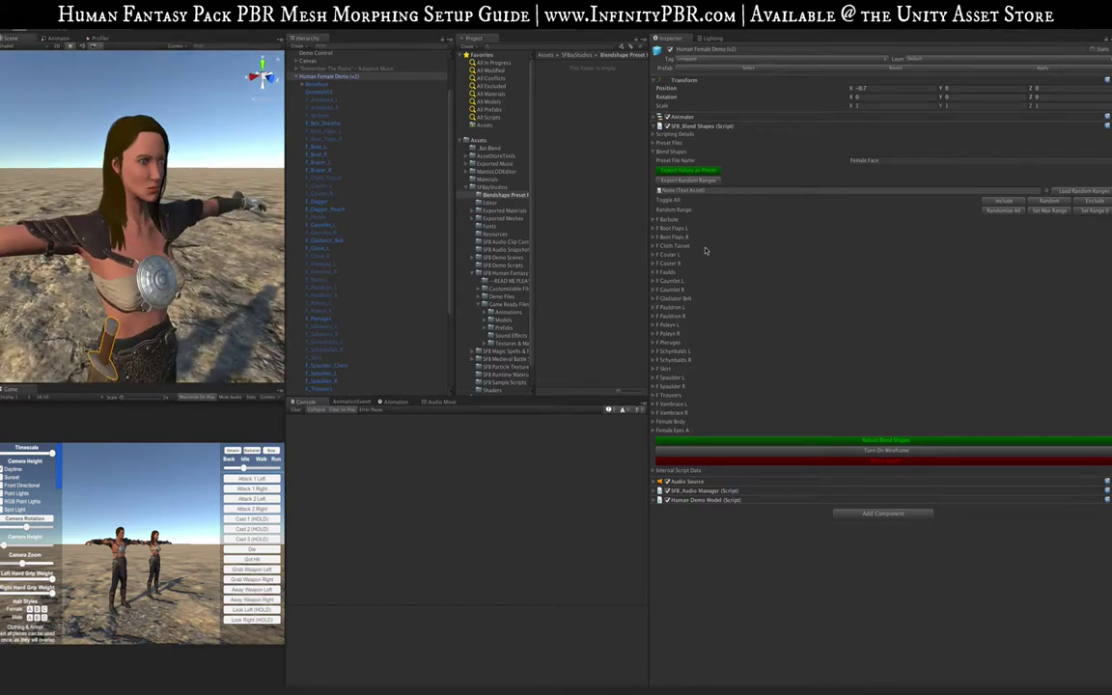
left_click(323, 69)
scroll(364, 386, "down", 5)
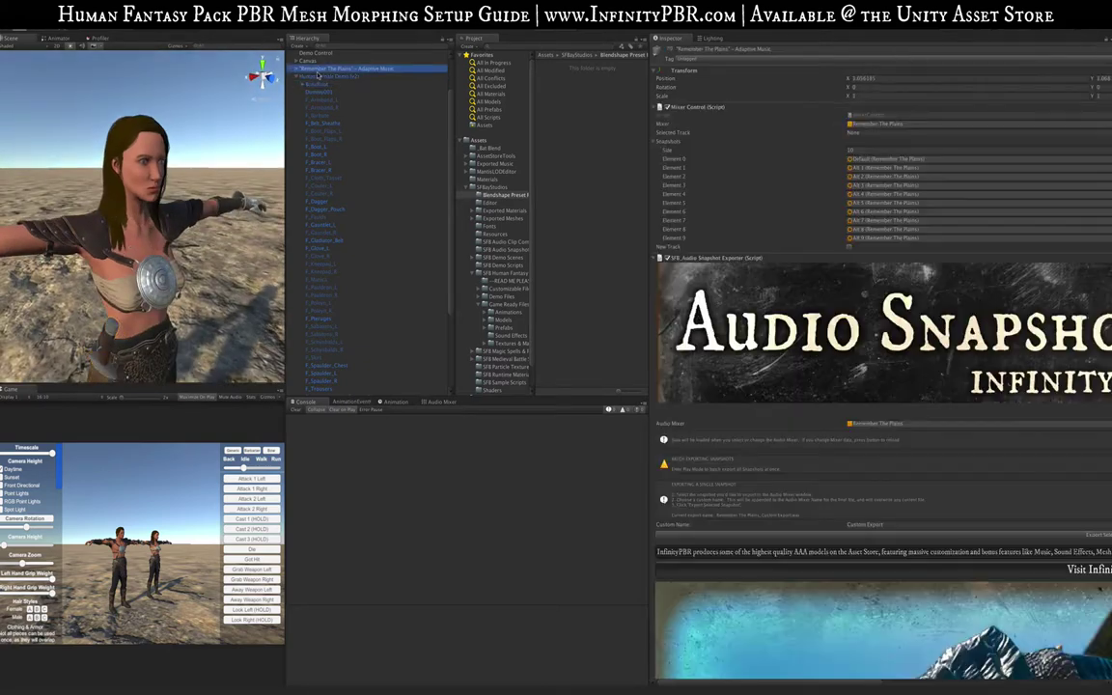
left_click(305, 394)
scroll(314, 188, "up", 5)
left_click(323, 128)
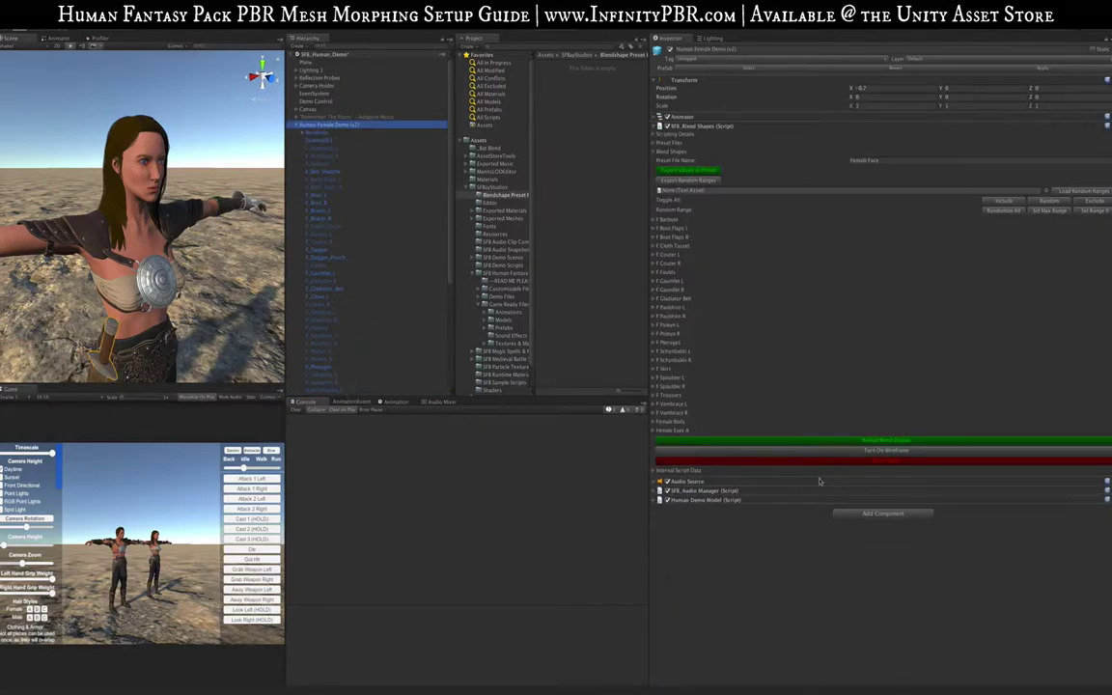
- Turn on the female character's wireframe display, inspect the outlined model, and turn the display off
left_click(838, 450)
scroll(82, 259, "down", 5)
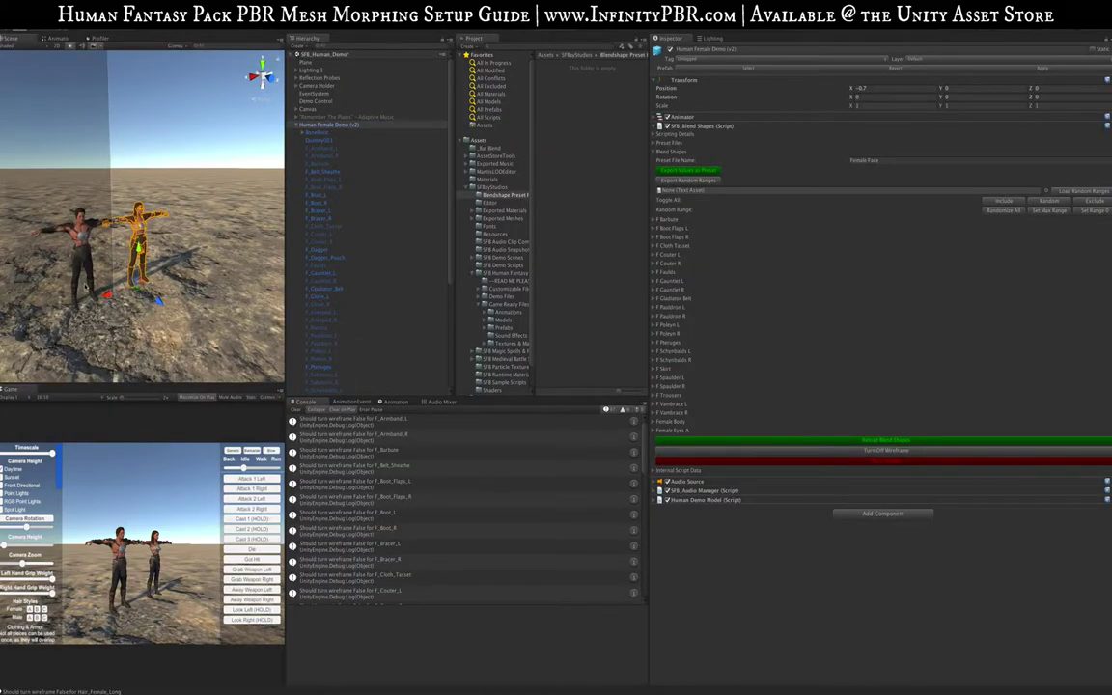
scroll(85, 285, "up", 6)
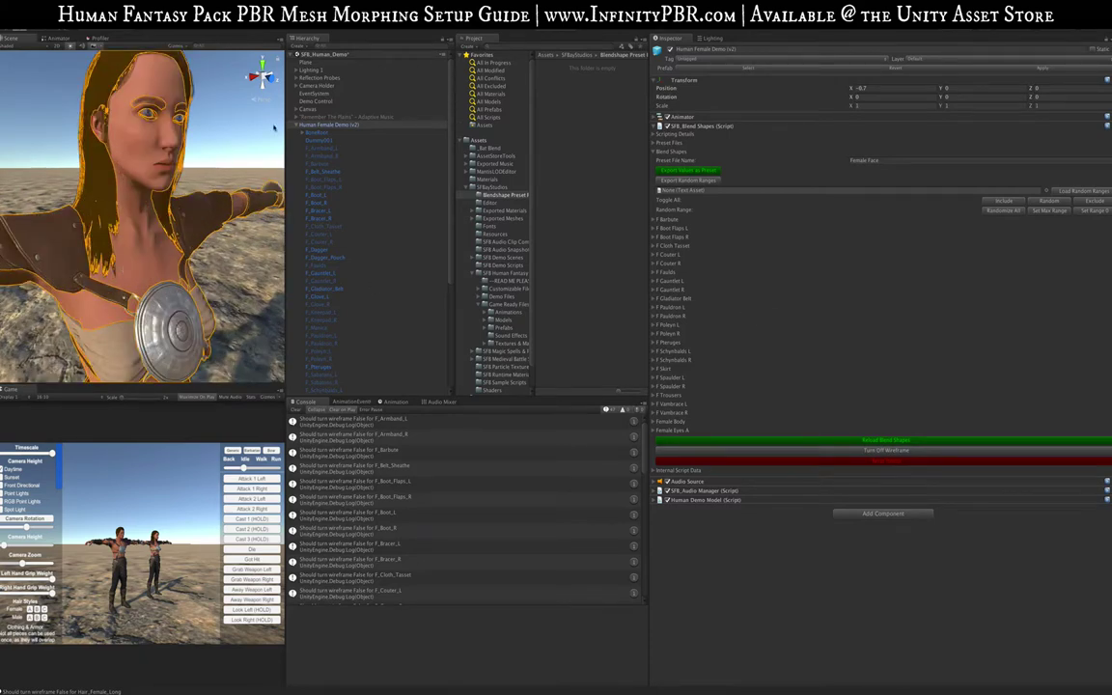
scroll(135, 215, "down", 2)
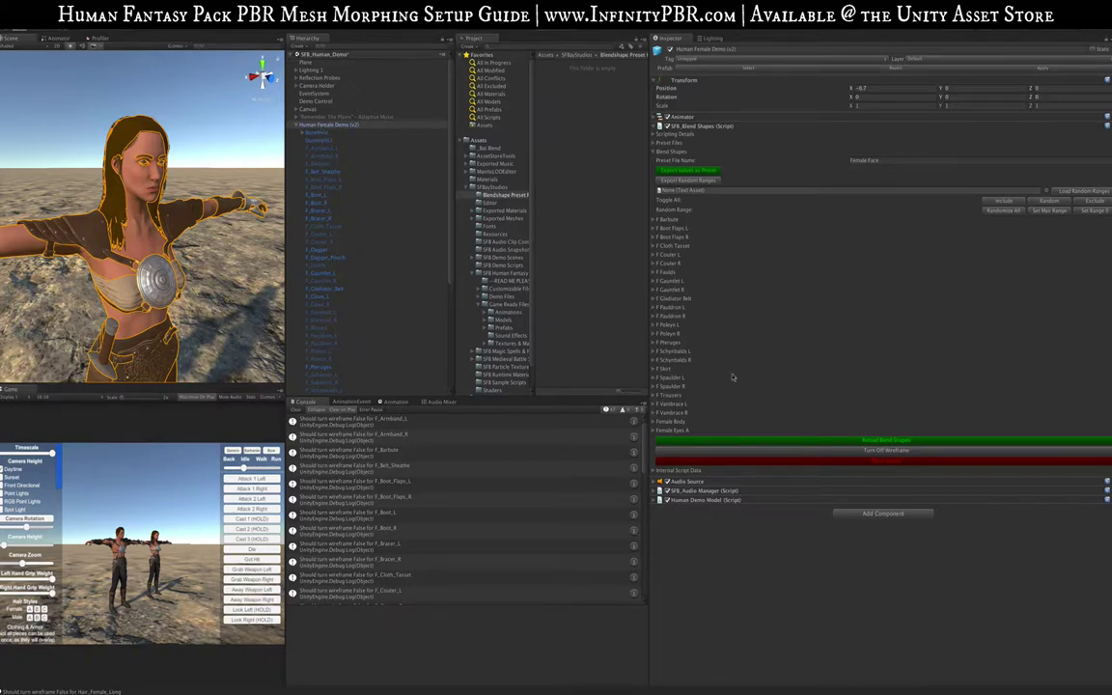
left_click(883, 455)
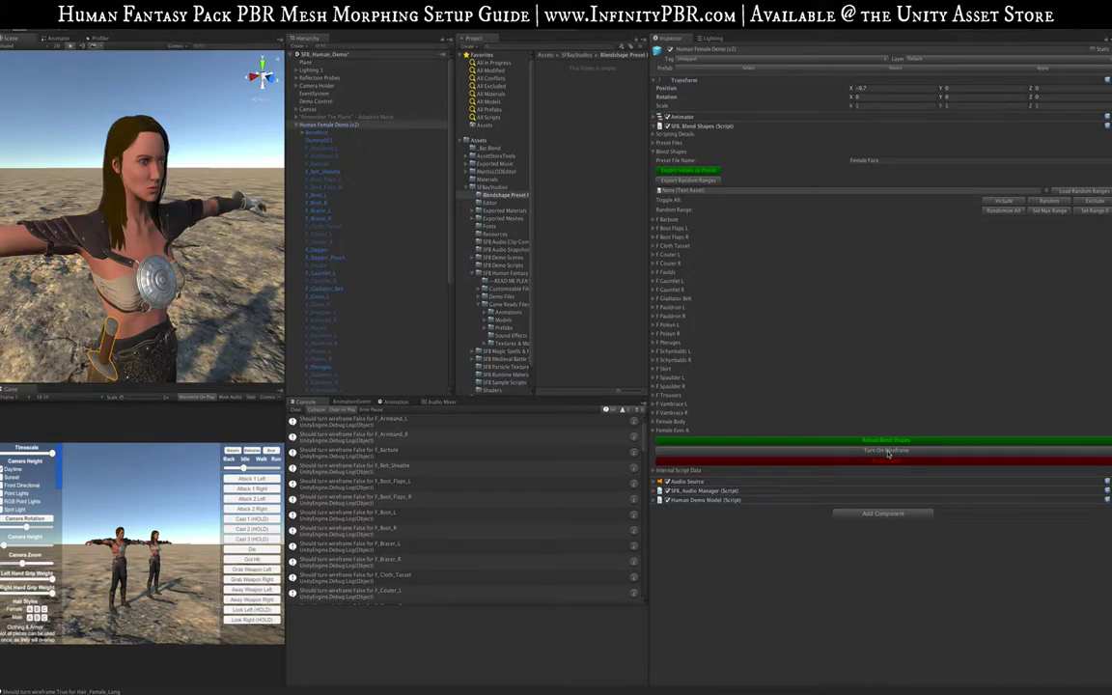
- Expand the Female Body blend shapes, raise FaceShape02 to its maximum of 100, and set its random range to 0–100
left_click_drag(155, 272, 260, 281, "alt")
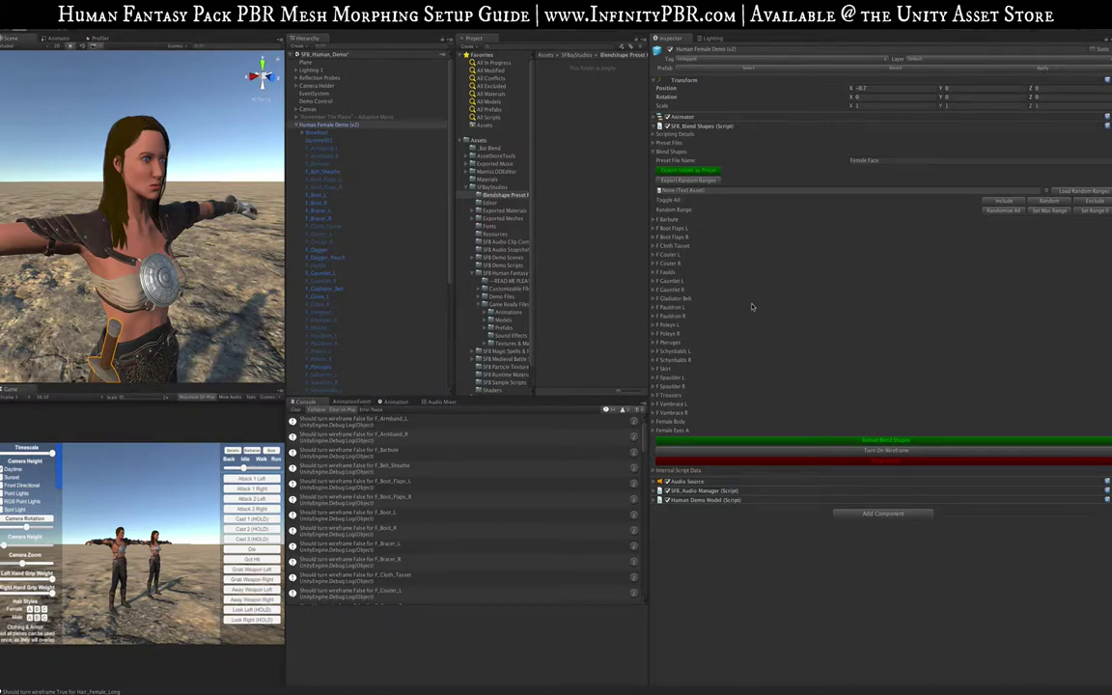
left_click(659, 423)
left_click_drag(809, 455, 780, 458)
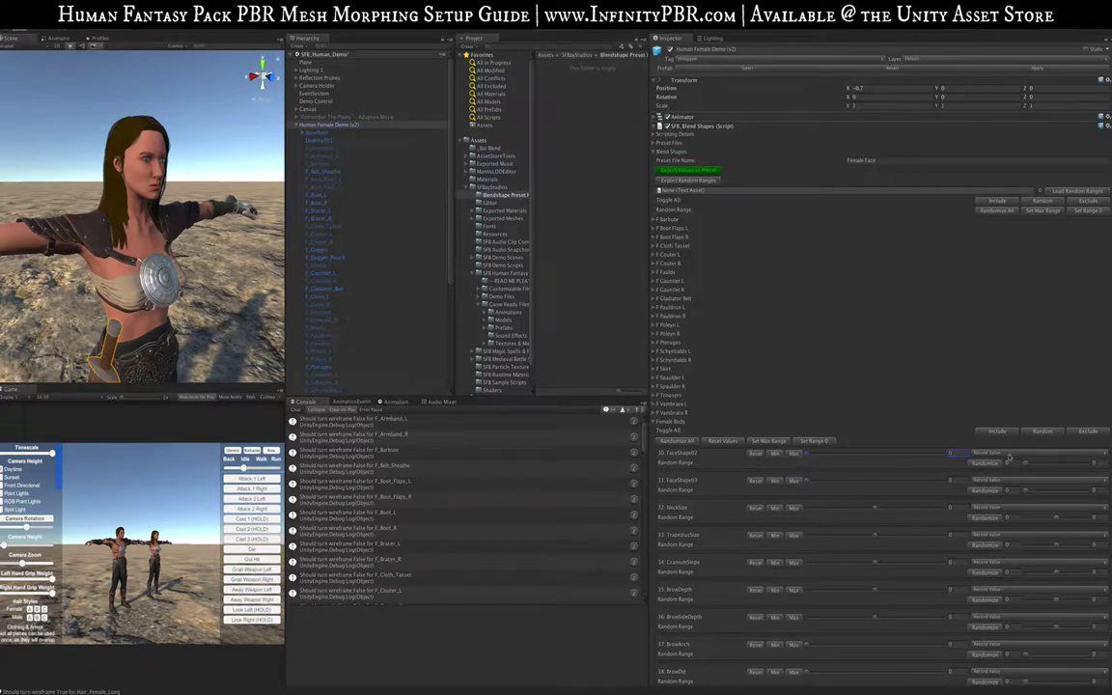
left_click(794, 454)
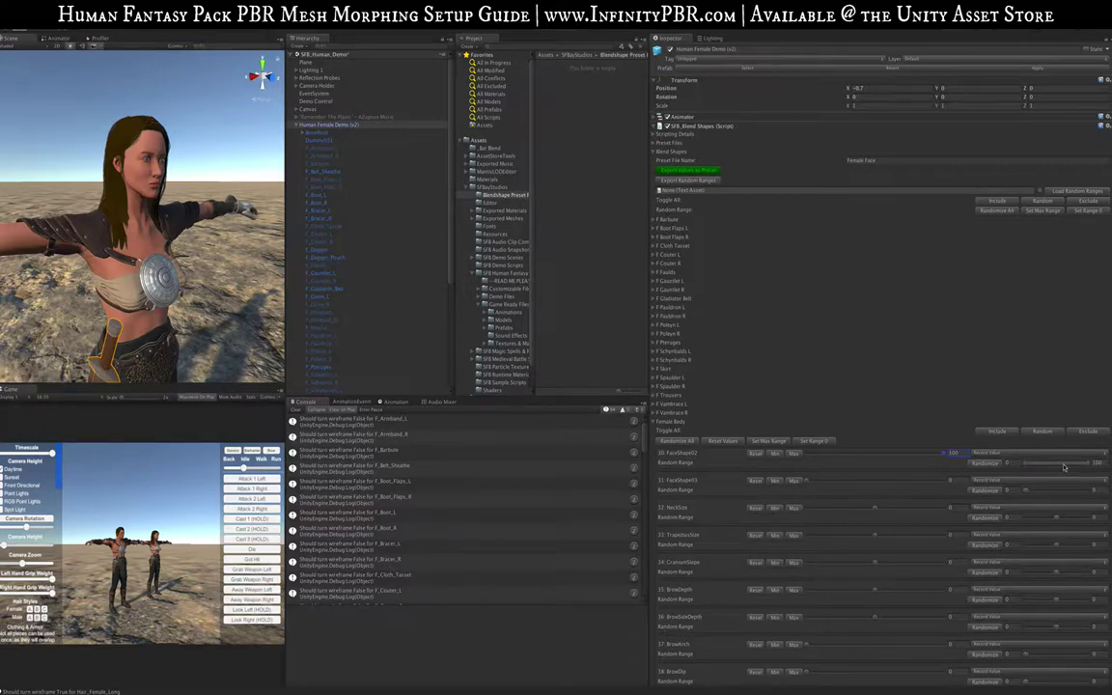
left_click_drag(1034, 465, 998, 467)
- Randomize FaceShape02 within its range, and repeatedly randomize all of the character's blend shapes together
left_click(989, 467)
left_click(987, 466)
left_click(996, 211)
left_click(997, 212)
left_click(995, 212)
left_click(996, 212)
left_click(996, 211)
left_click(995, 211)
left_click(996, 211)
left_click(995, 211)
left_click(995, 211)
left_click(996, 212)
left_click(996, 211)
left_click(996, 211)
left_click(996, 211)
- Set SpaulderRShape in the F Spaulder R group to its maximum of 100 and collapse both spaulder groups
left_click(653, 220)
left_click(653, 387)
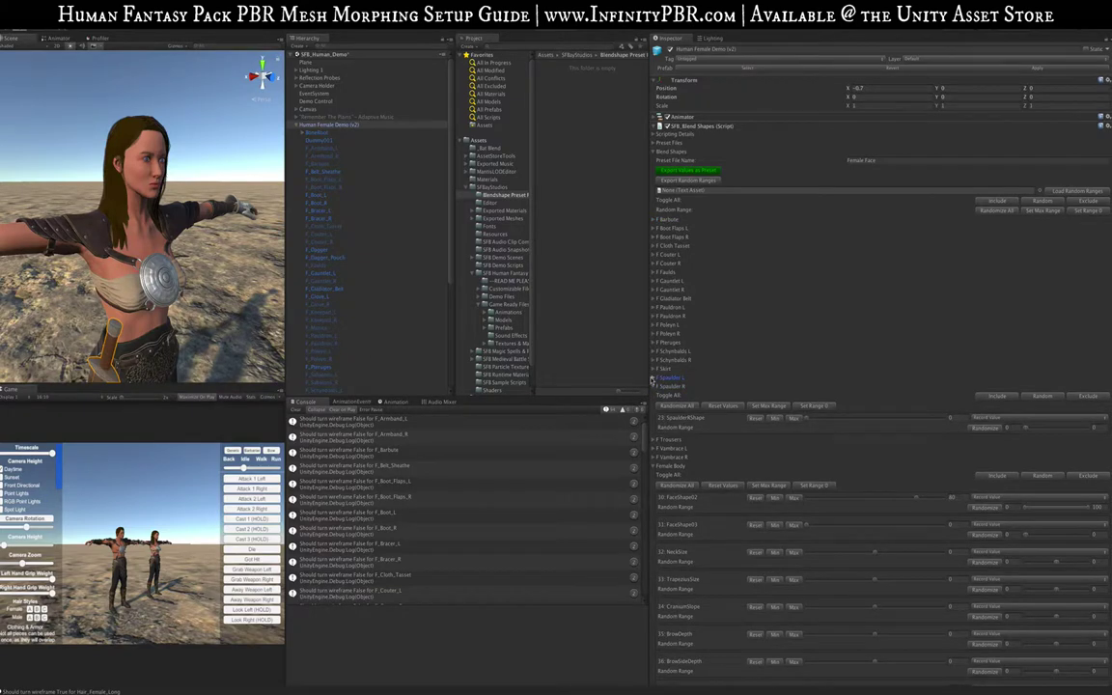
left_click(653, 379)
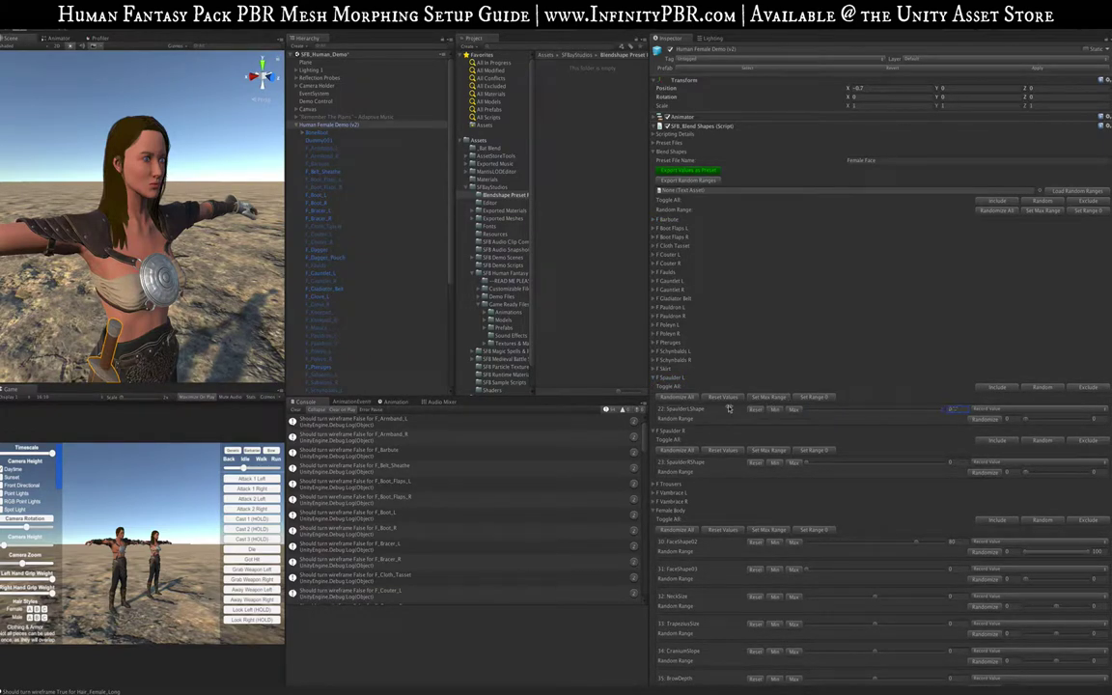
left_click_drag(808, 463, 1070, 467)
left_click_drag(128, 249, 185, 239, "alt")
left_click_drag(117, 215, 55, 214, "alt")
left_click(791, 464)
left_click(655, 378)
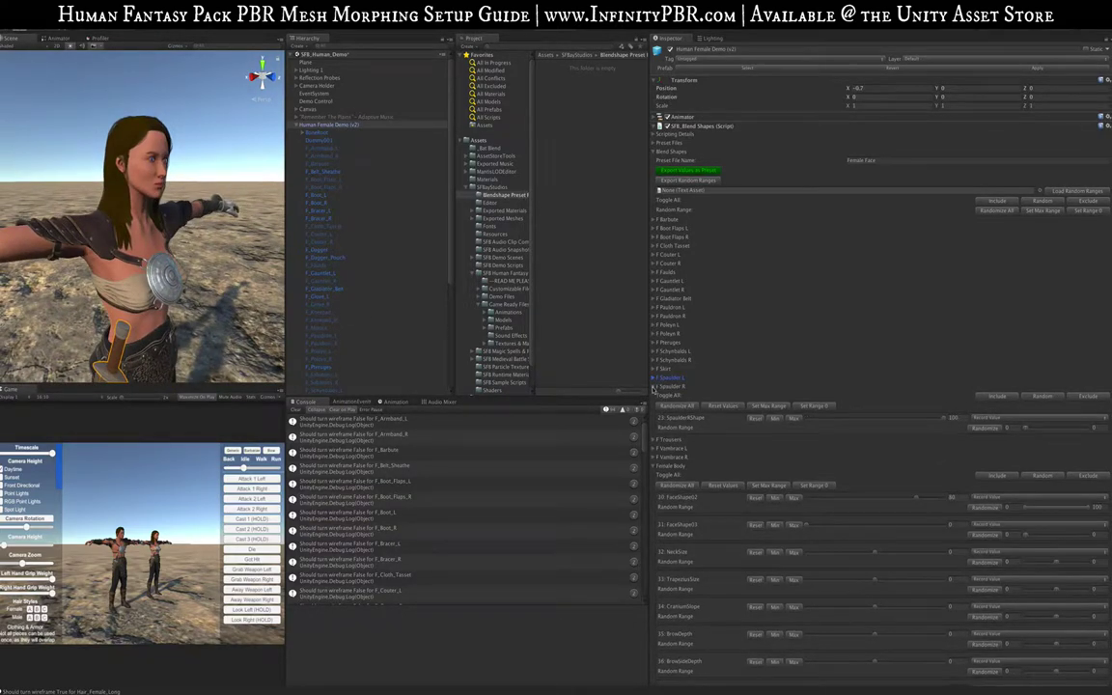
left_click(655, 386)
- Expand the F Gladiator Belt group, preview GladiatorBeltHeight at 100, and bring it back to 0
middle_click_drag(160, 334, 164, 176)
mouse_move(141, 278)
left_mouse_down("alt")
mouse_move(87, 290)
mouse_move(145, 274)
left_mouse_up("alt")
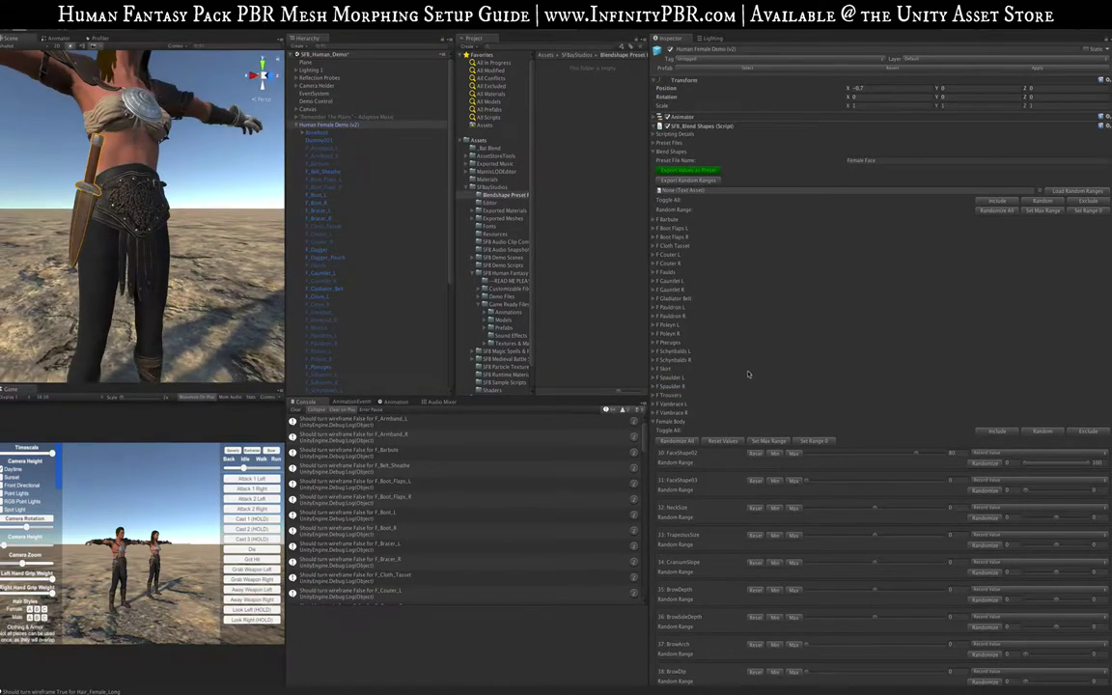
left_click(658, 299)
left_click(936, 328)
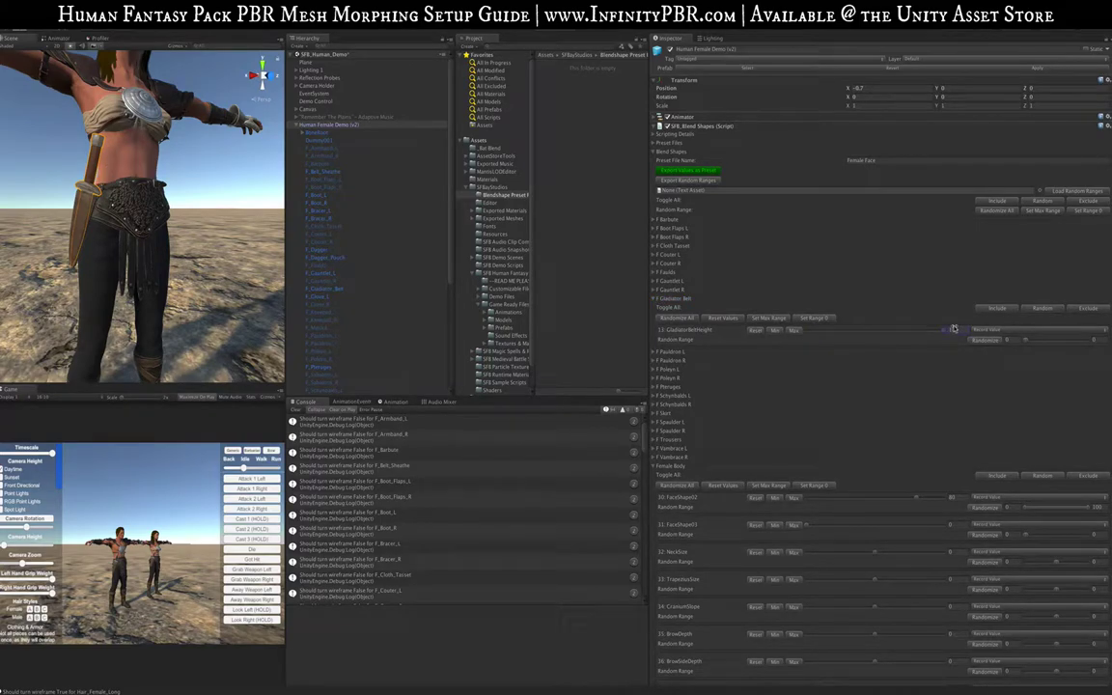
left_click_drag(183, 275, 238, 285, "alt")
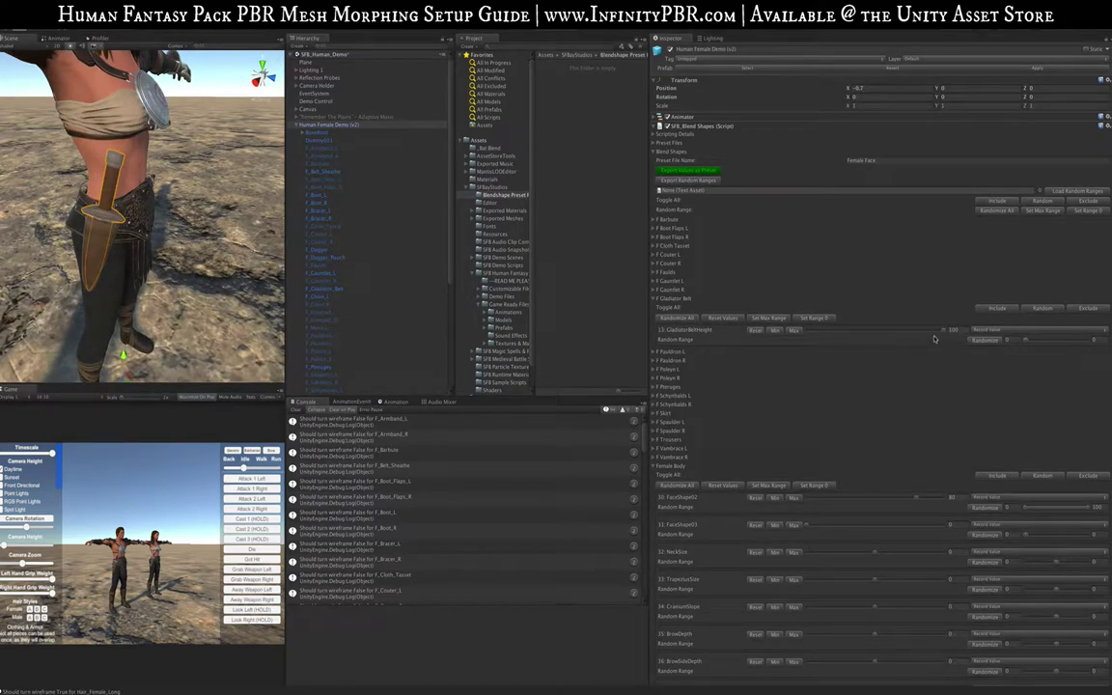
left_click_drag(941, 333, 806, 332)
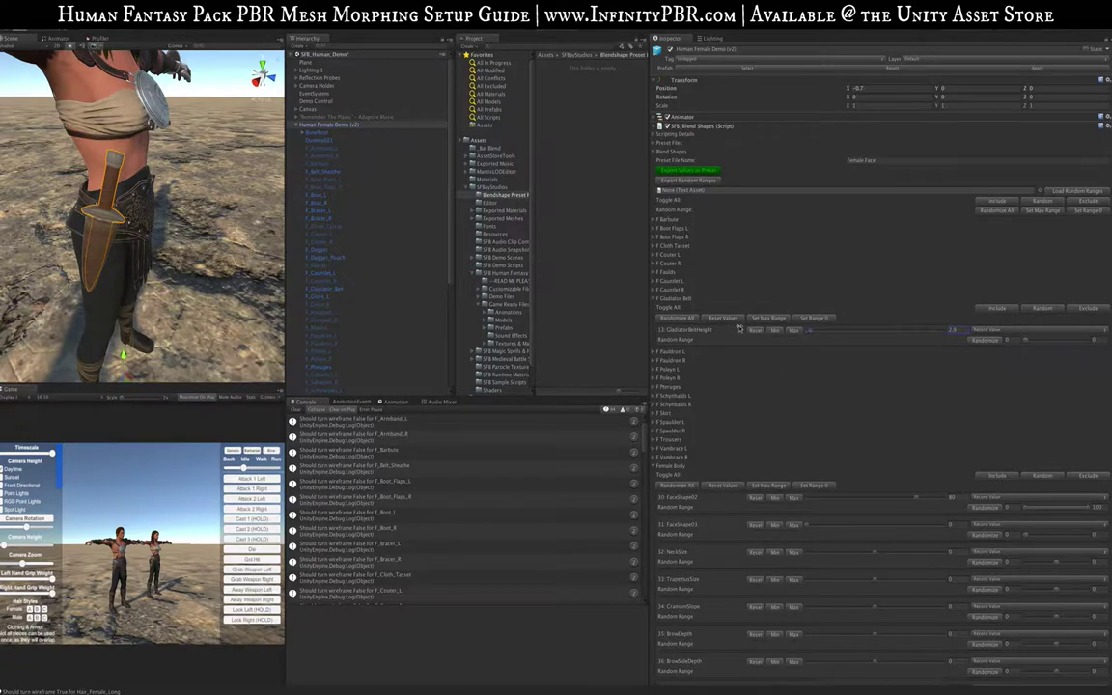
left_click_drag(196, 227, 119, 216, "alt")
left_click_drag(101, 166, 124, 205, "alt")
left_click(113, 183)
left_click(123, 202)
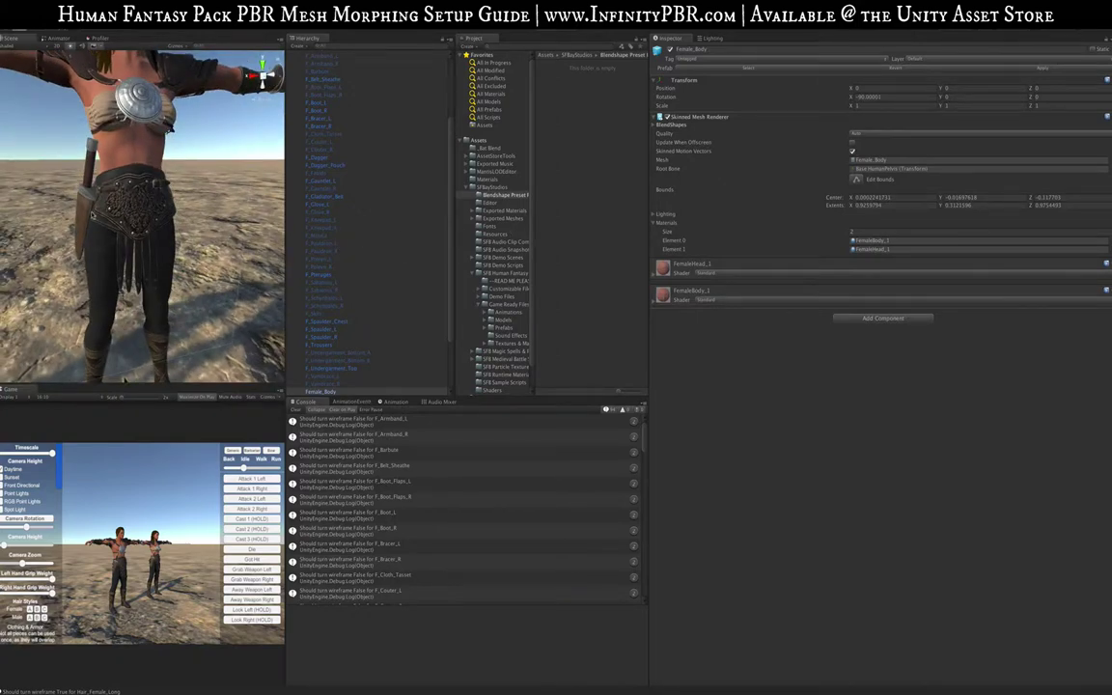
scroll(93, 215, "down", 5)
left_click_drag(109, 205, 169, 214, "alt")
middle_click_drag(169, 214, 171, 241)
scroll(381, 239, "up", 5)
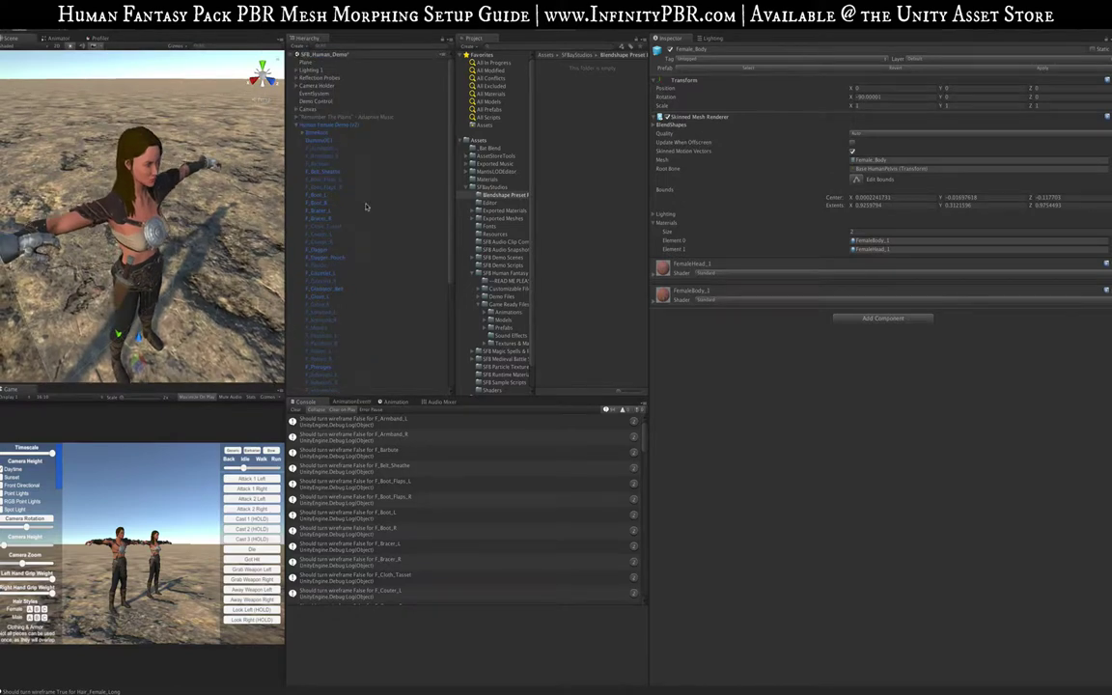
- Set the Gladiator Belt and Female Body blend shapes of Human Female Demo (v2) to Do Not Record and collapse the belt group
left_click(329, 126)
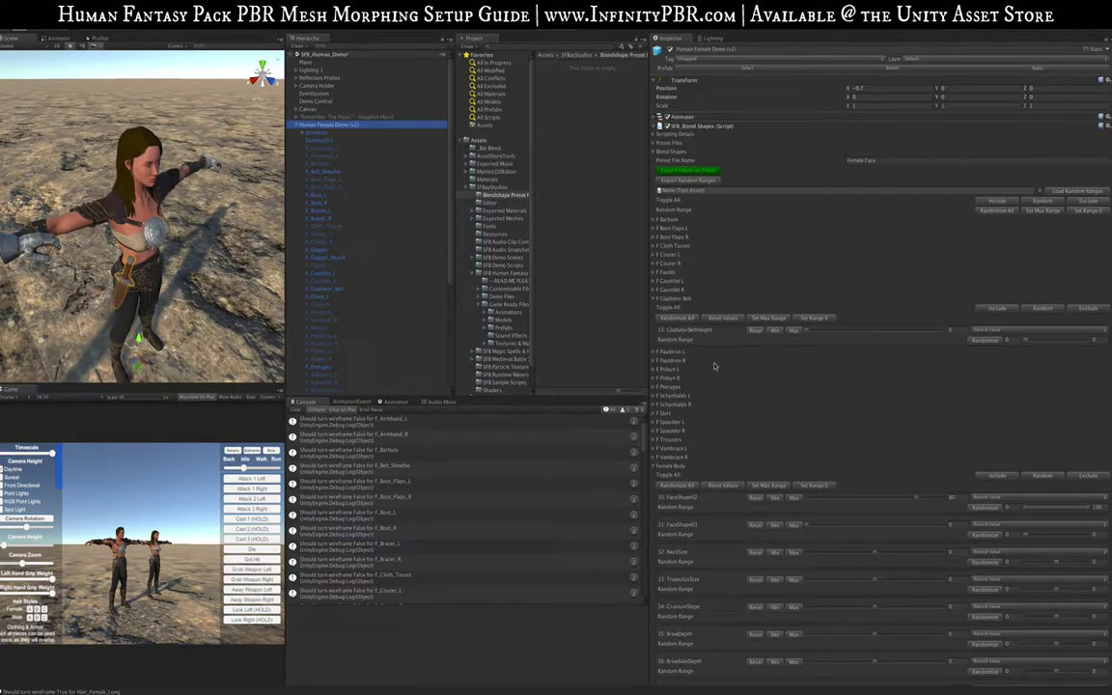
scroll(702, 464, "down", 4)
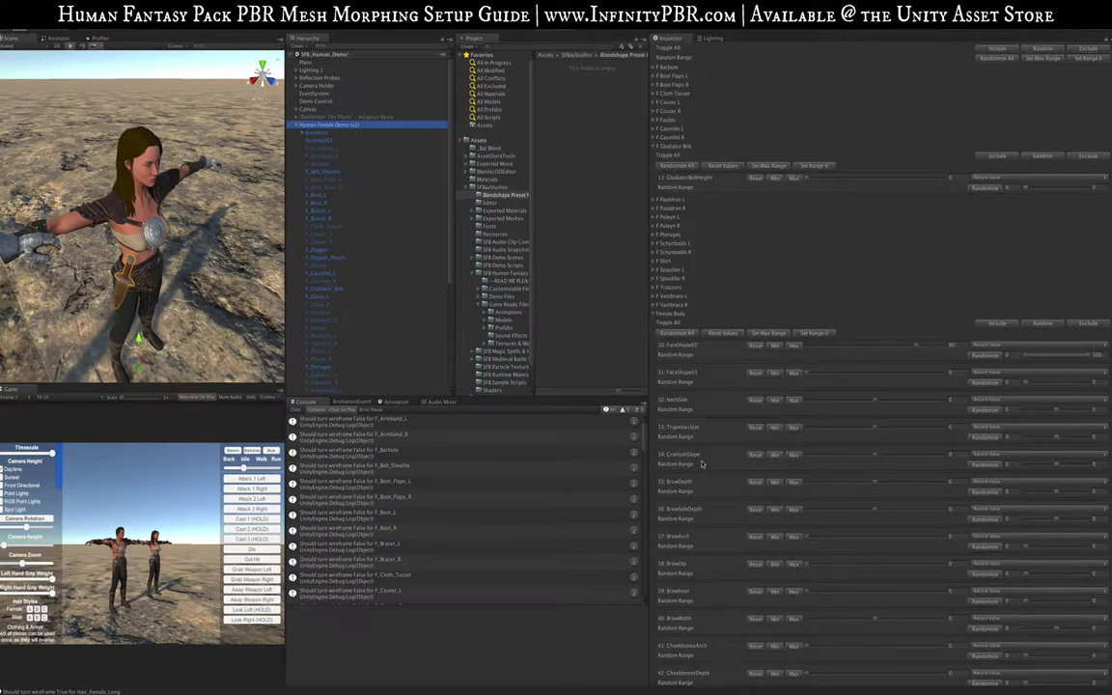
left_click(1089, 157)
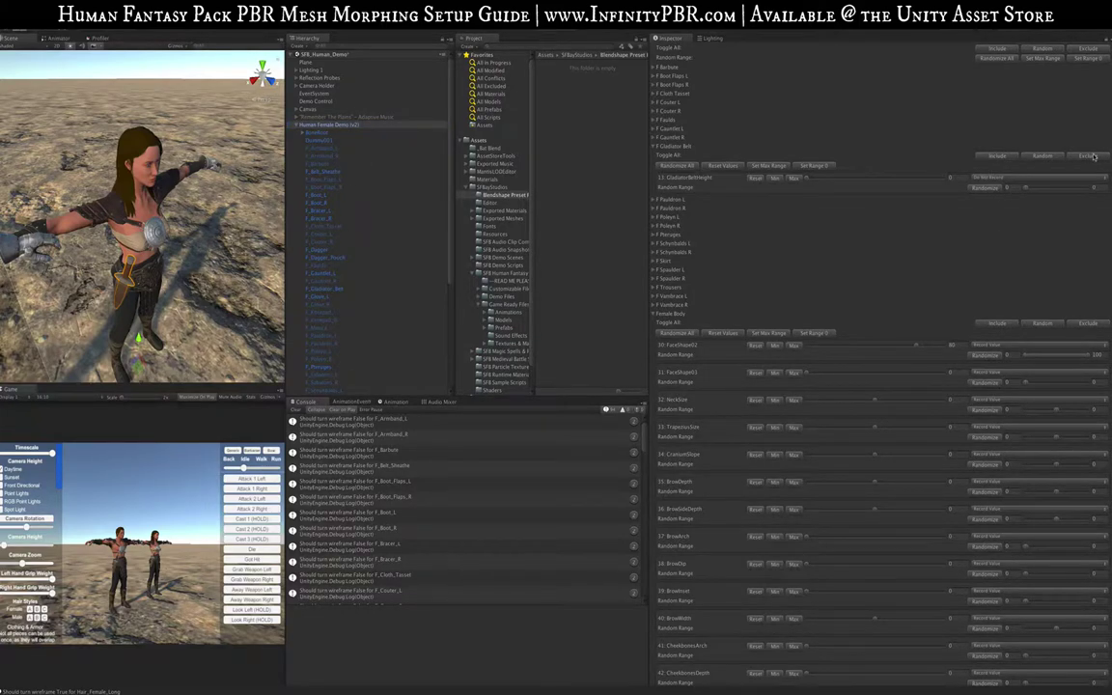
scroll(1094, 156, "up", 2)
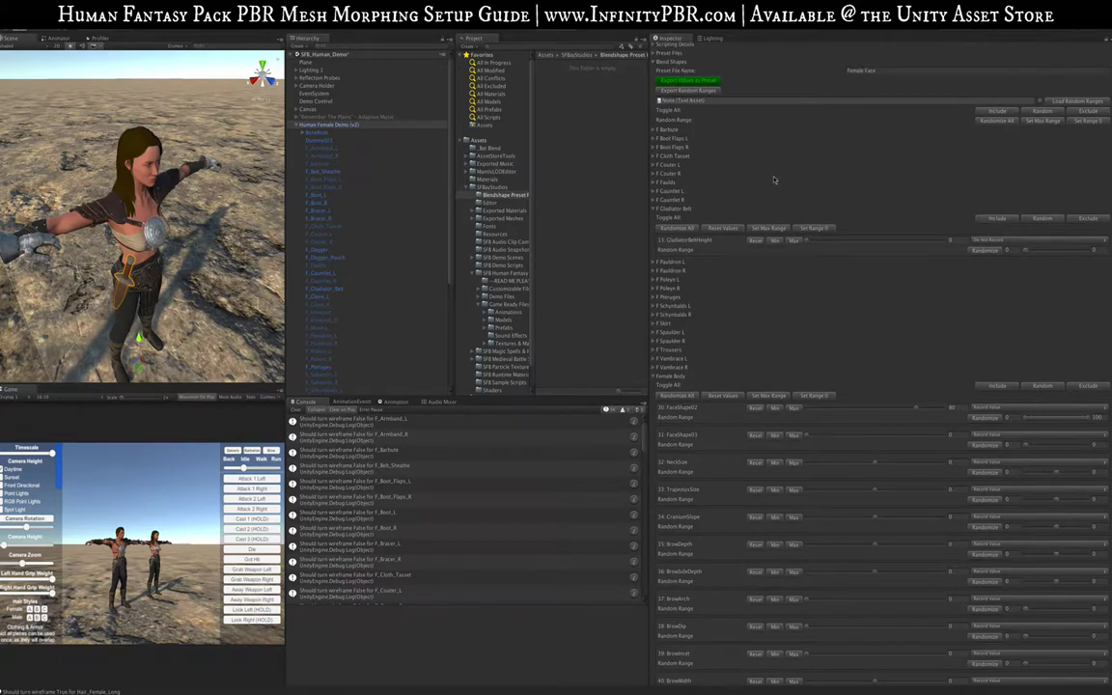
left_click(653, 208)
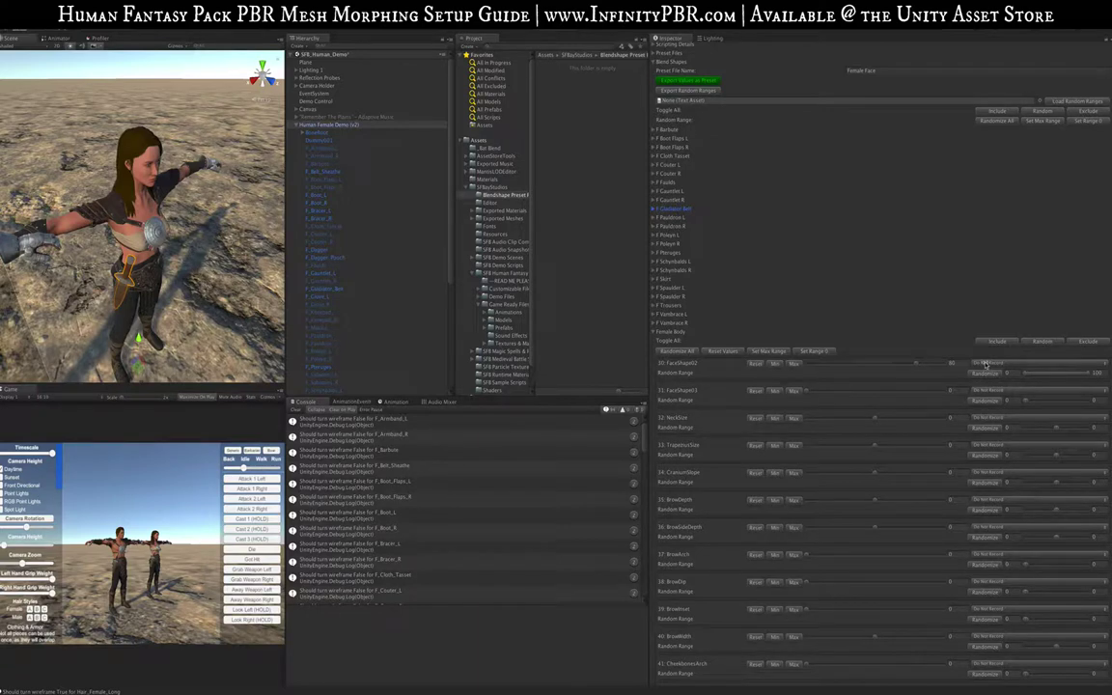
- Set FaceShape02 and FaceShape03 to Random on Load, and set the upper limit of FaceShape03's random range to 100
left_click(1091, 363)
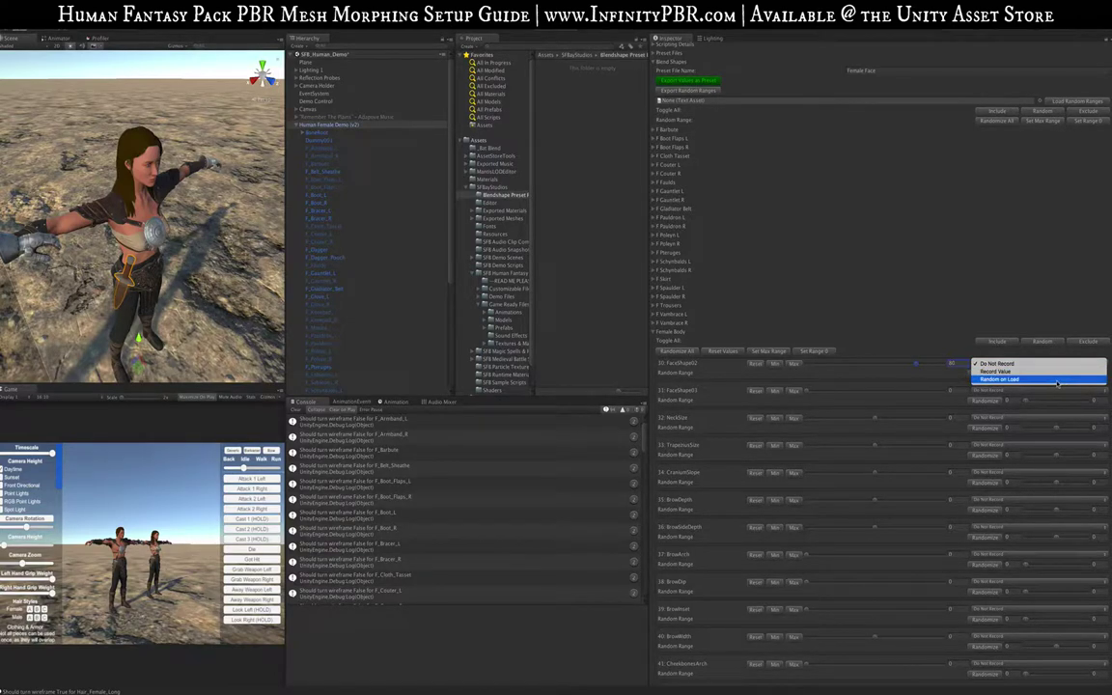
left_click(1058, 379)
left_click(1080, 391)
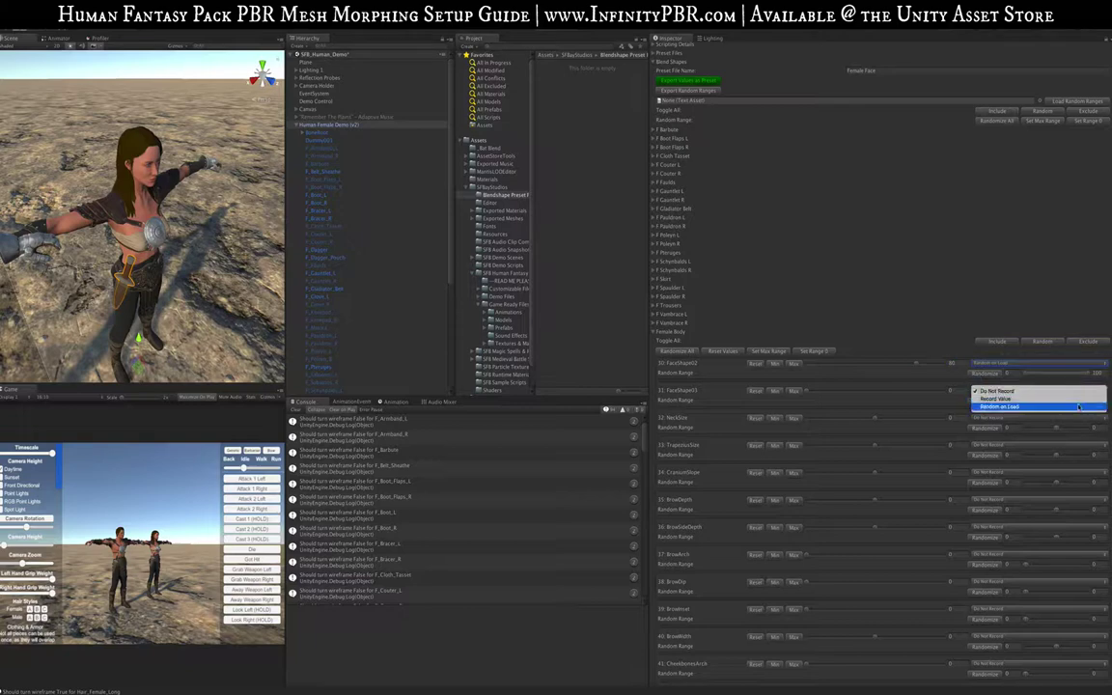
left_click(1076, 406)
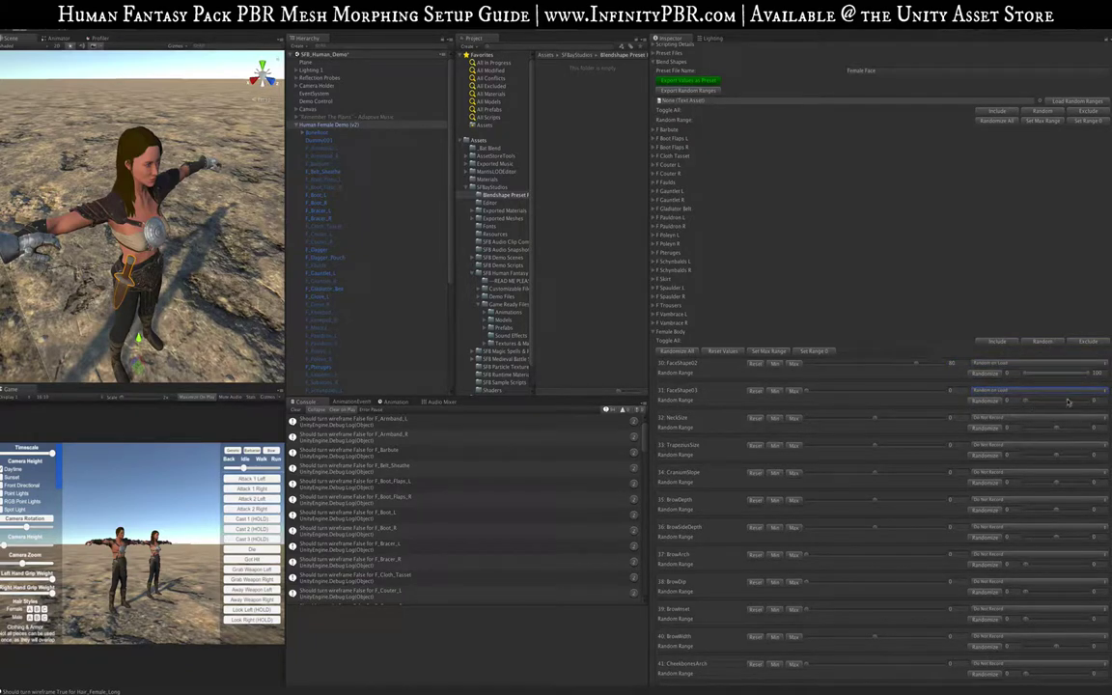
type("100")
- Try different NeckSize values on the female body and leave the blend shape at about 6.4
scroll(175, 196, "up", 6)
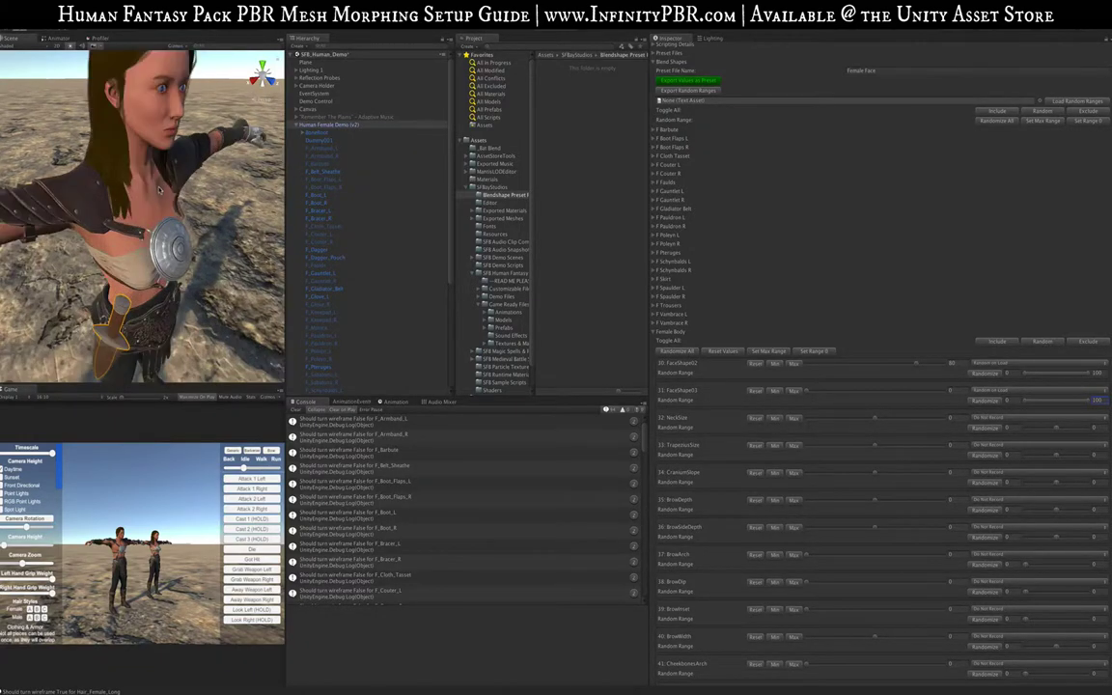
left_click_drag(170, 182, 166, 154, "alt")
middle_click_drag(166, 160, 172, 237)
left_click_drag(172, 237, 146, 233, "alt")
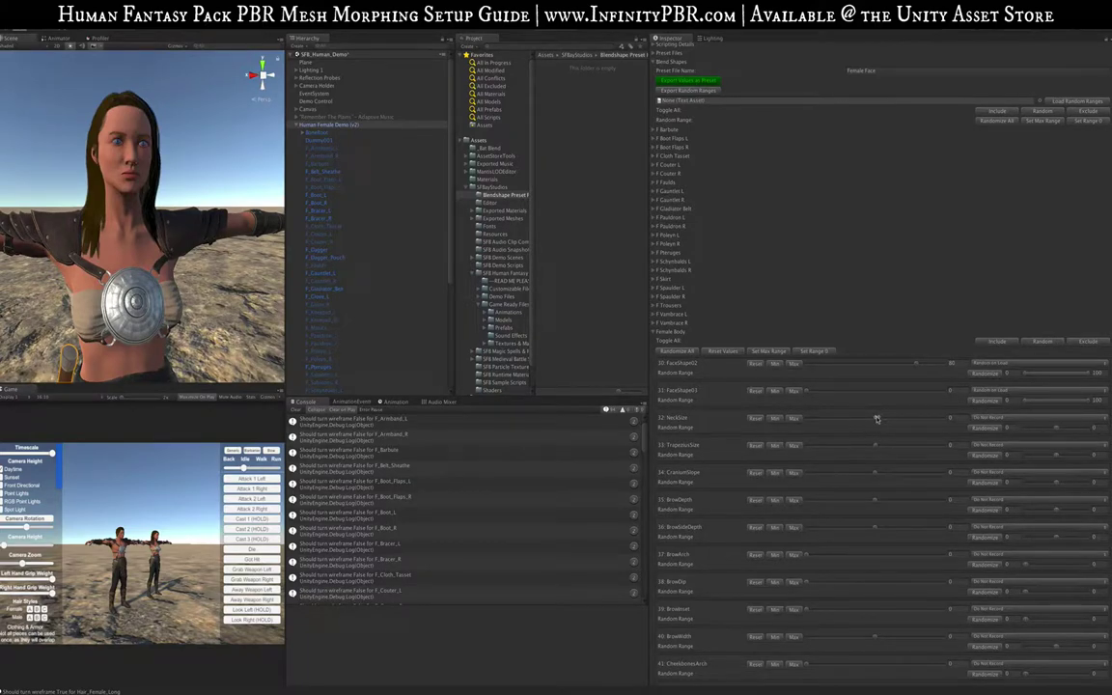
left_click_drag(877, 418, 738, 414)
left_click_drag(986, 413, 994, 414)
mouse_move(863, 418)
left_mouse_down()
mouse_move(832, 422)
mouse_move(873, 421)
left_mouse_up()
- Swap the character's hairstyle by enabling Hair_Female_Ponytail and disabling Hair_Female_Long
scroll(290, 235, "down", 5)
left_click(351, 361)
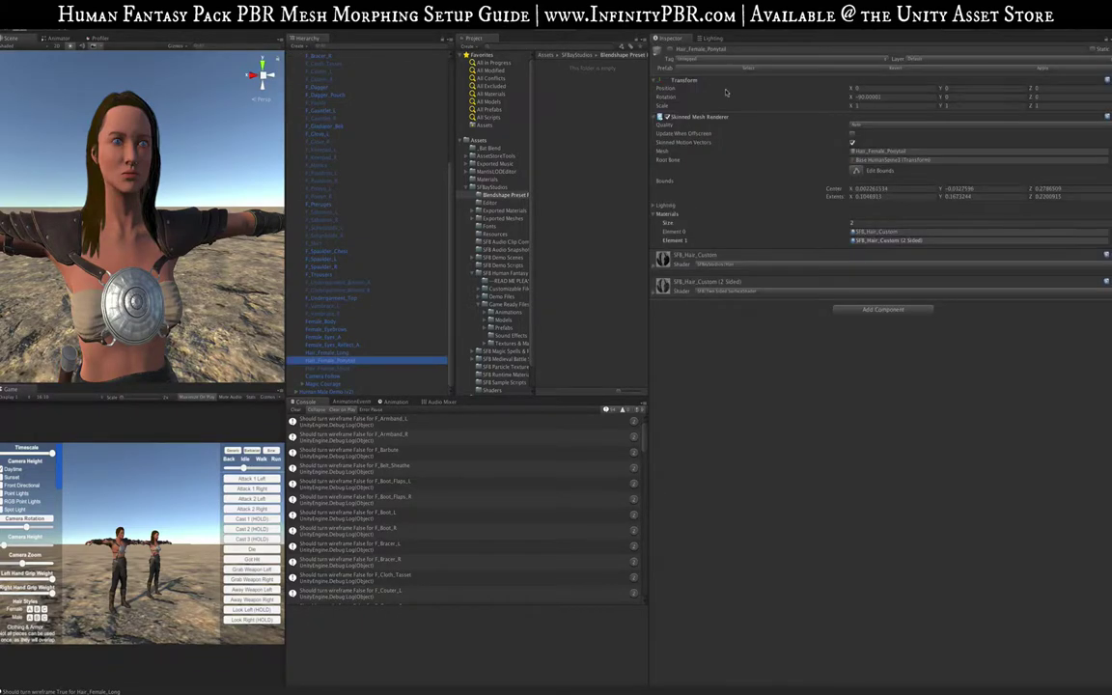
left_click(669, 49)
left_click(340, 353)
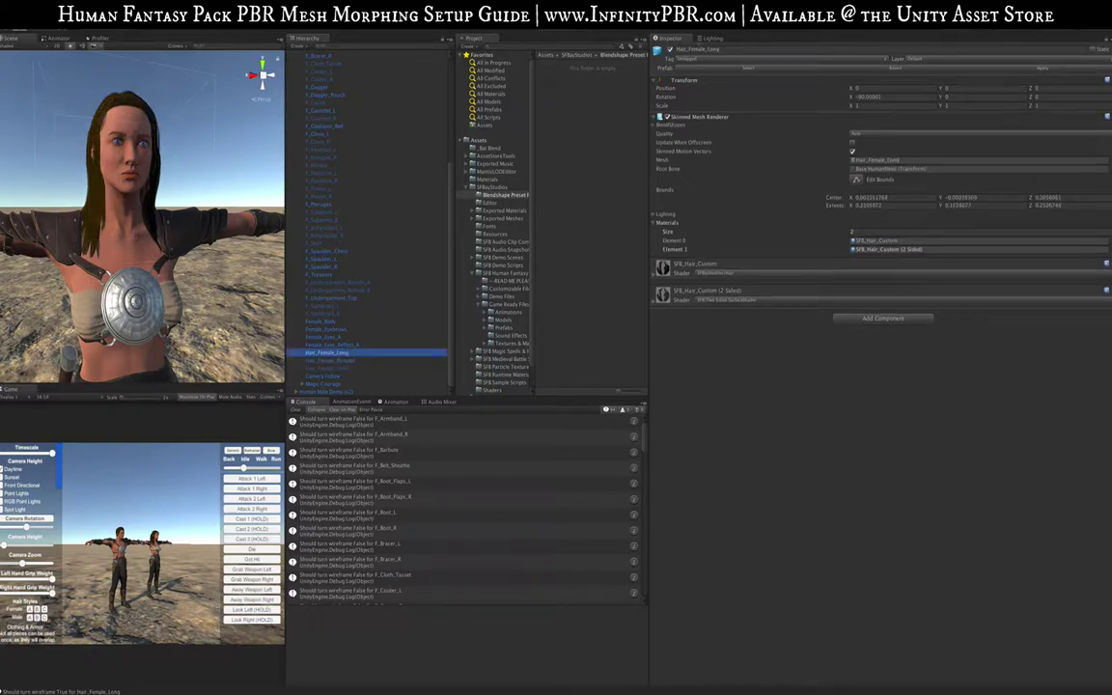
- Reselect Human Female Demo (v2) and toggle the wireframe display at the end of its blend shape list
scroll(329, 128, "up", 10)
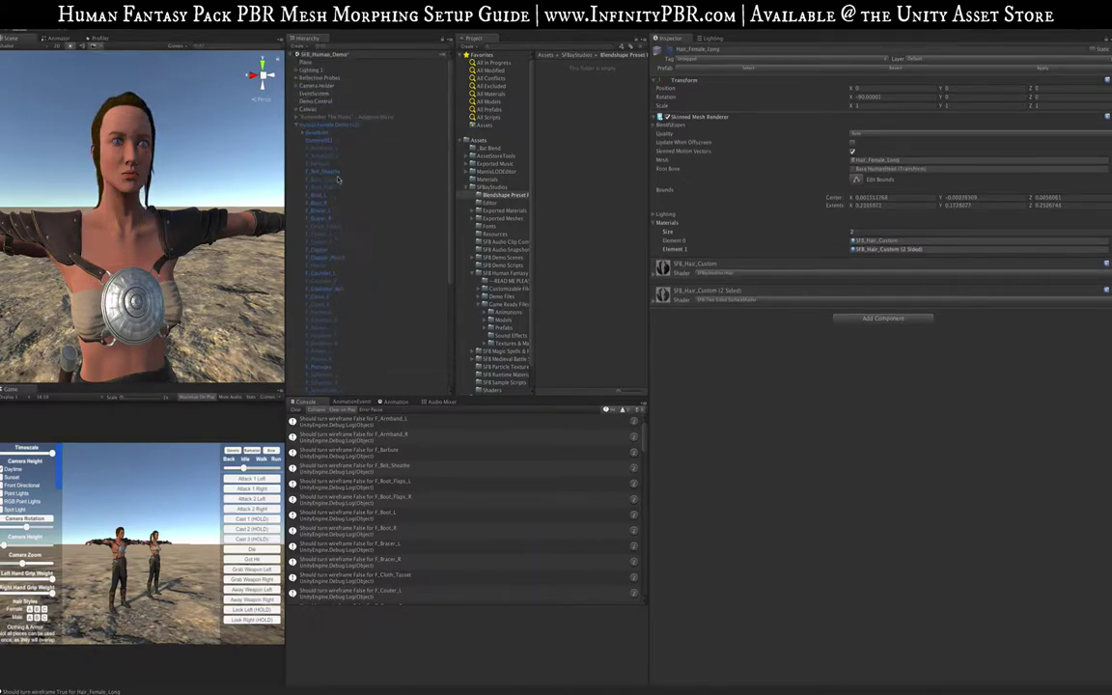
left_click(328, 128)
scroll(850, 546, "down", 10)
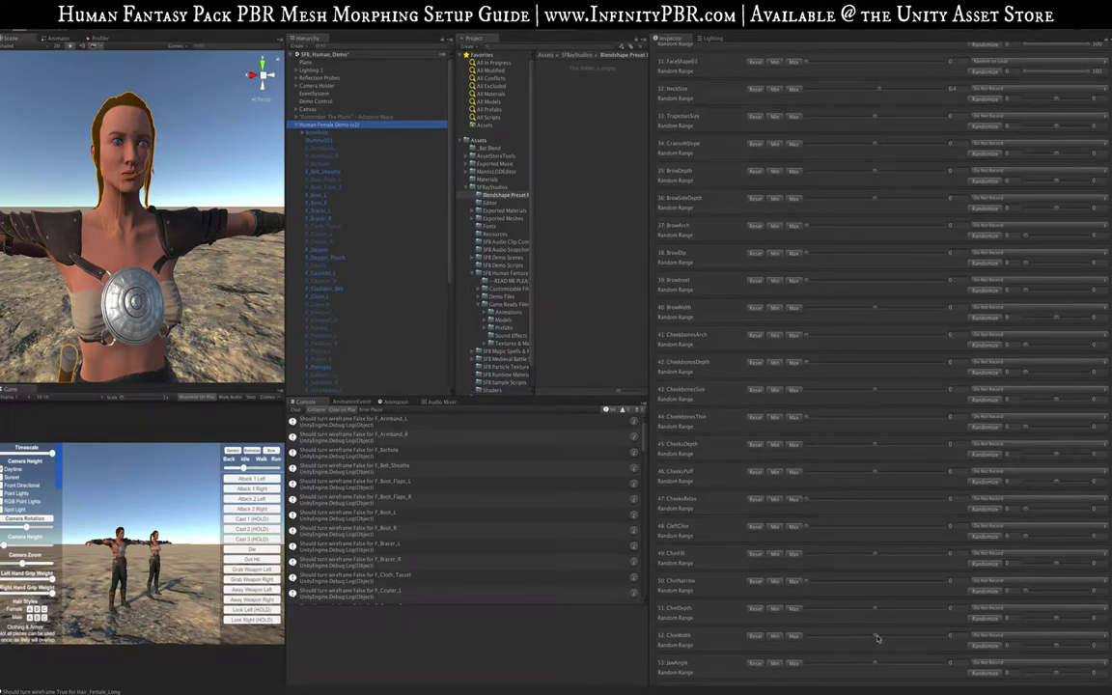
scroll(975, 263, "down", 15)
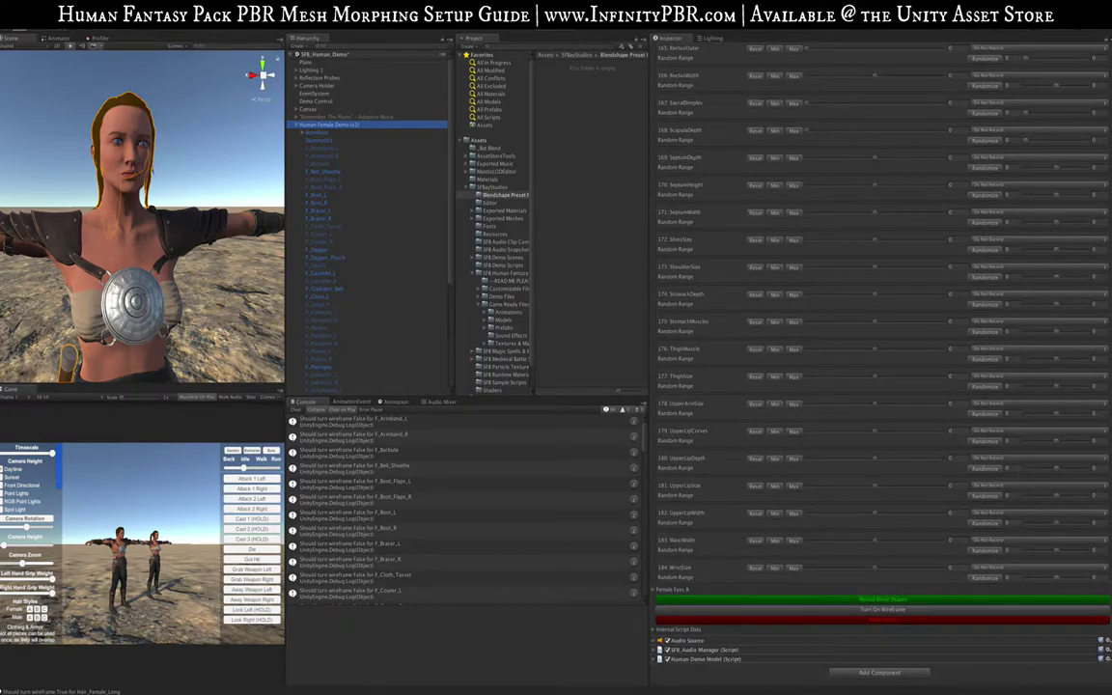
left_click(881, 610)
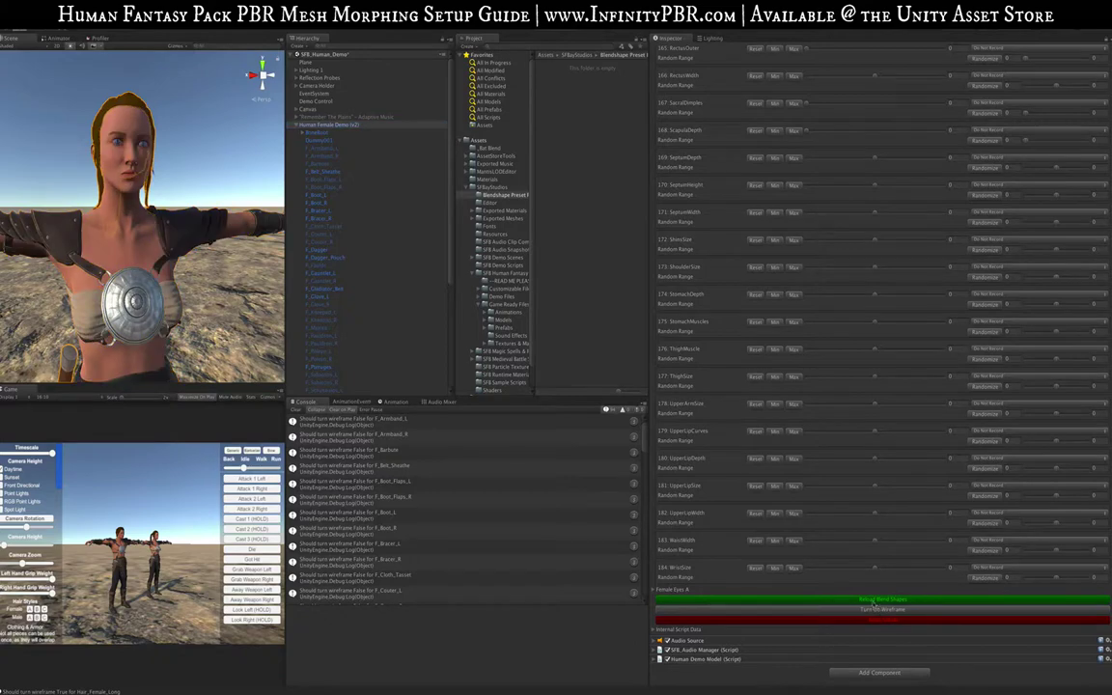
- Clear the console messages and reselect Human Female Demo (v2) after checking F_Boot_L
left_click_drag(111, 186, 180, 234, "alt")
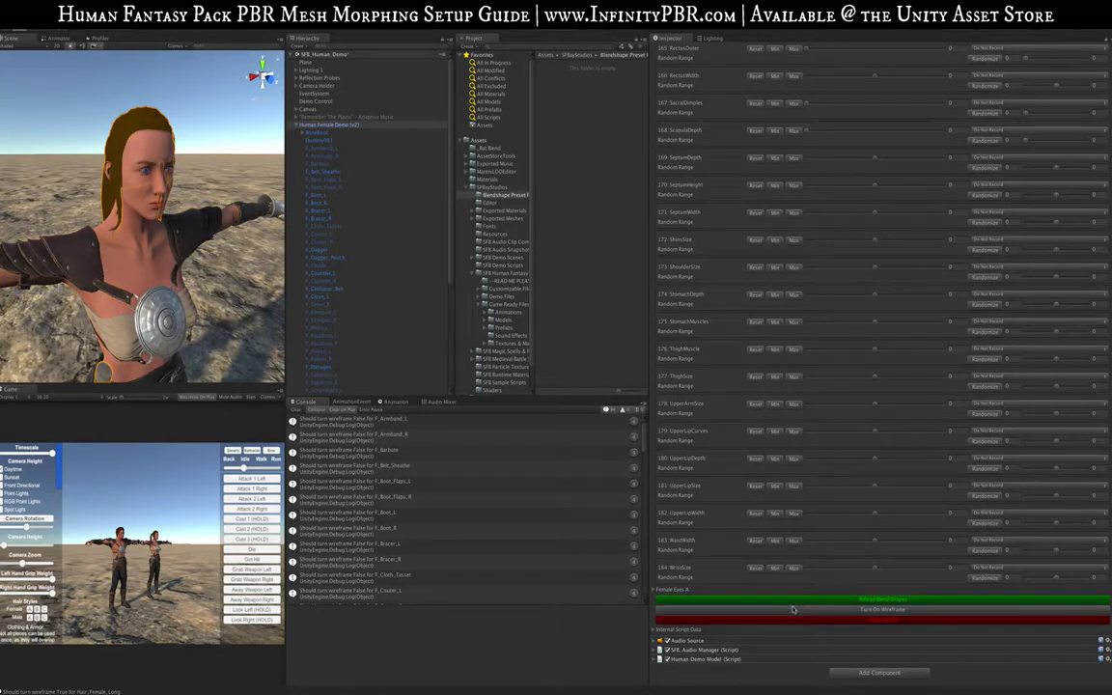
left_click(295, 409)
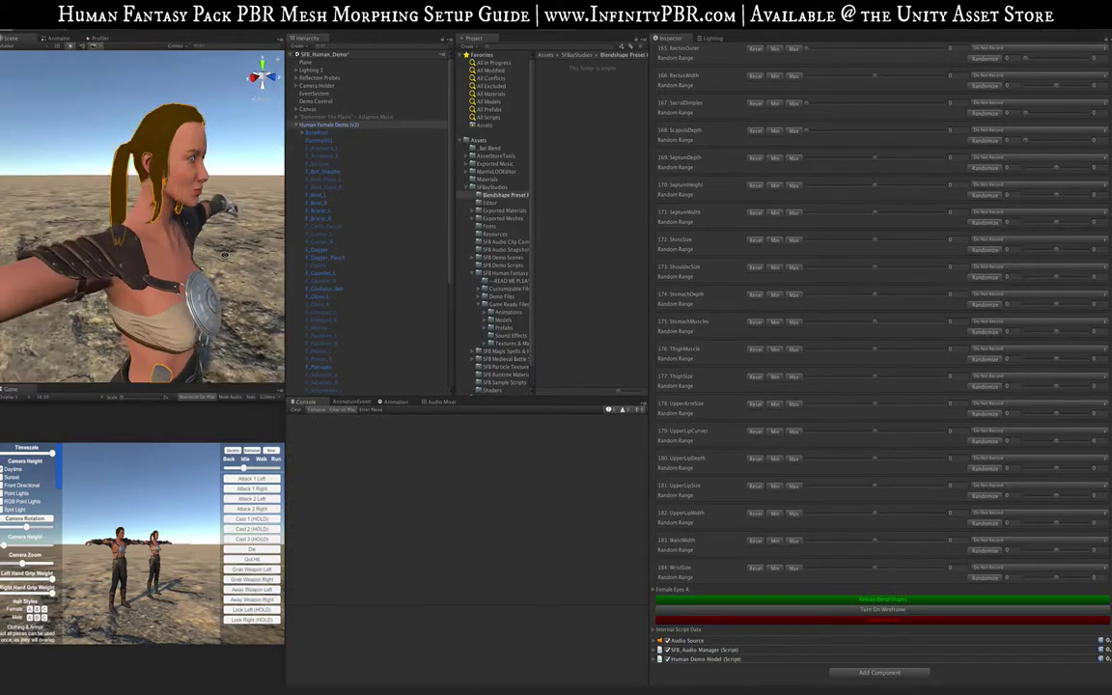
left_click(337, 195)
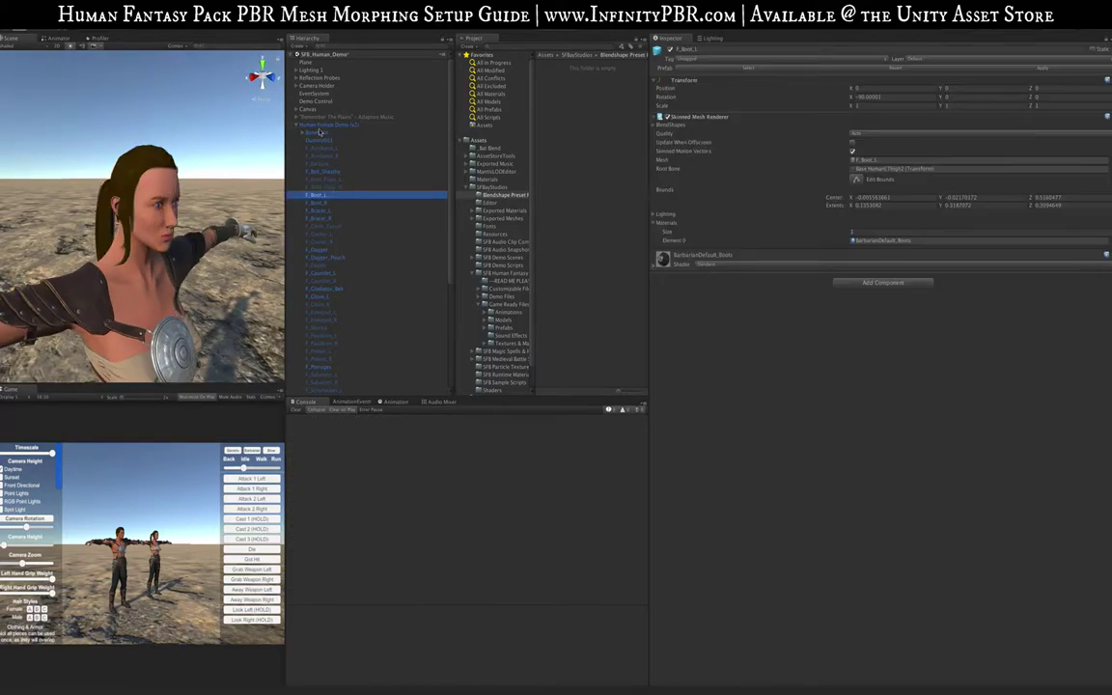
left_click(320, 125)
- Toggle the wireframe display again from the end of the blend shape list and clear the console
scroll(798, 628, "down", 1)
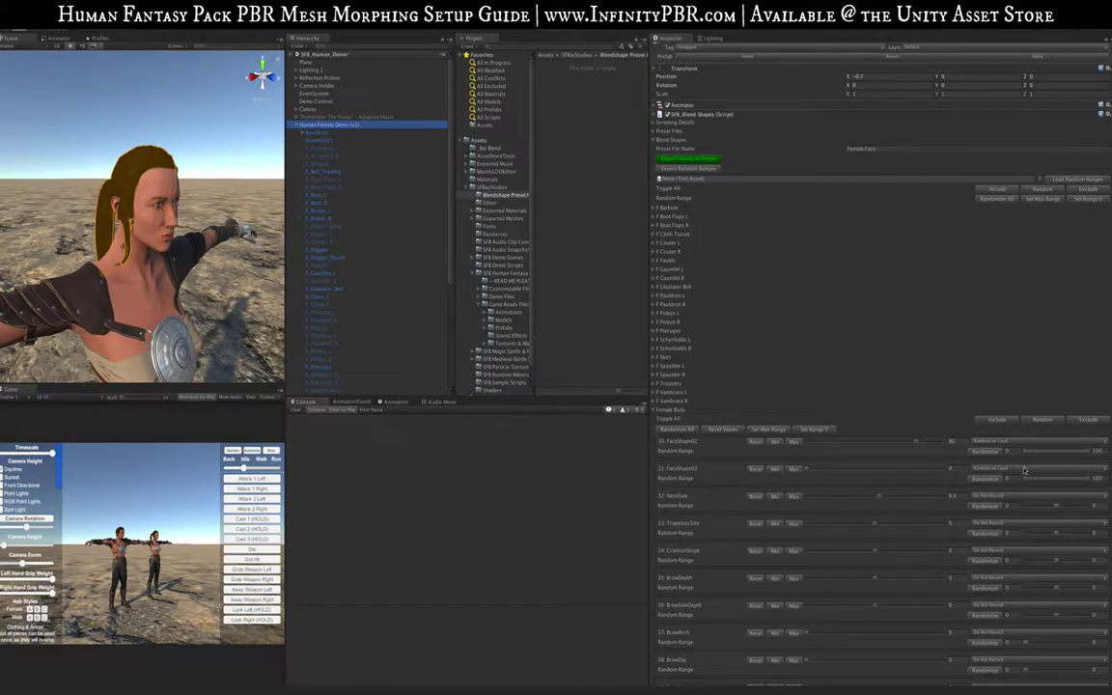
scroll(812, 619, "down", 20)
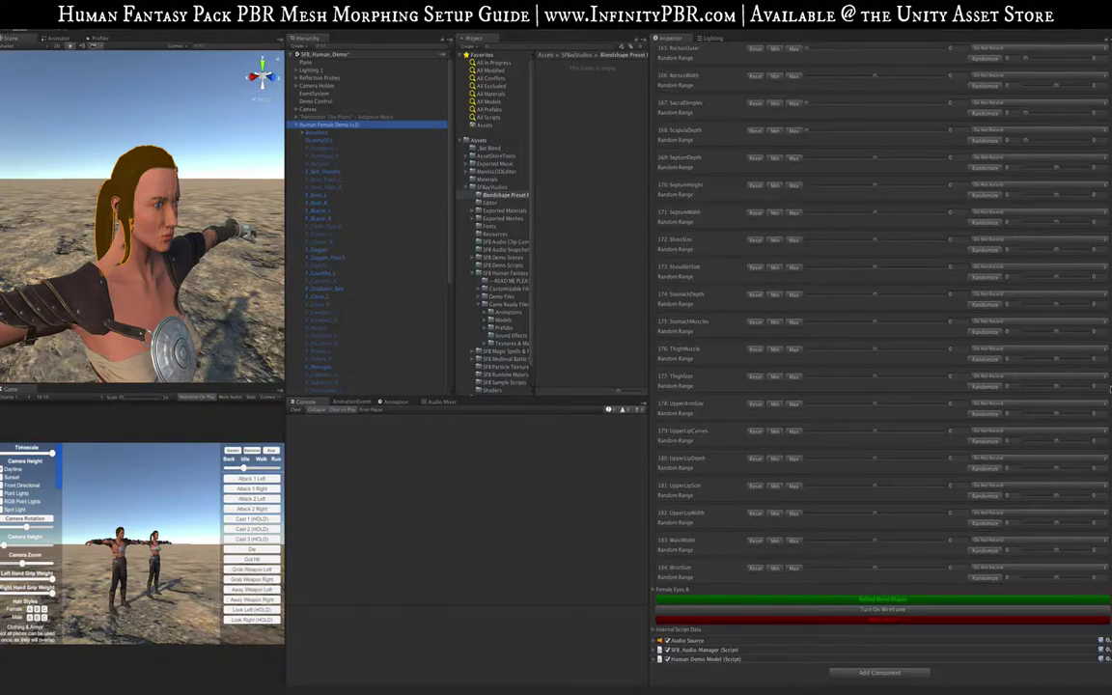
left_click(860, 610)
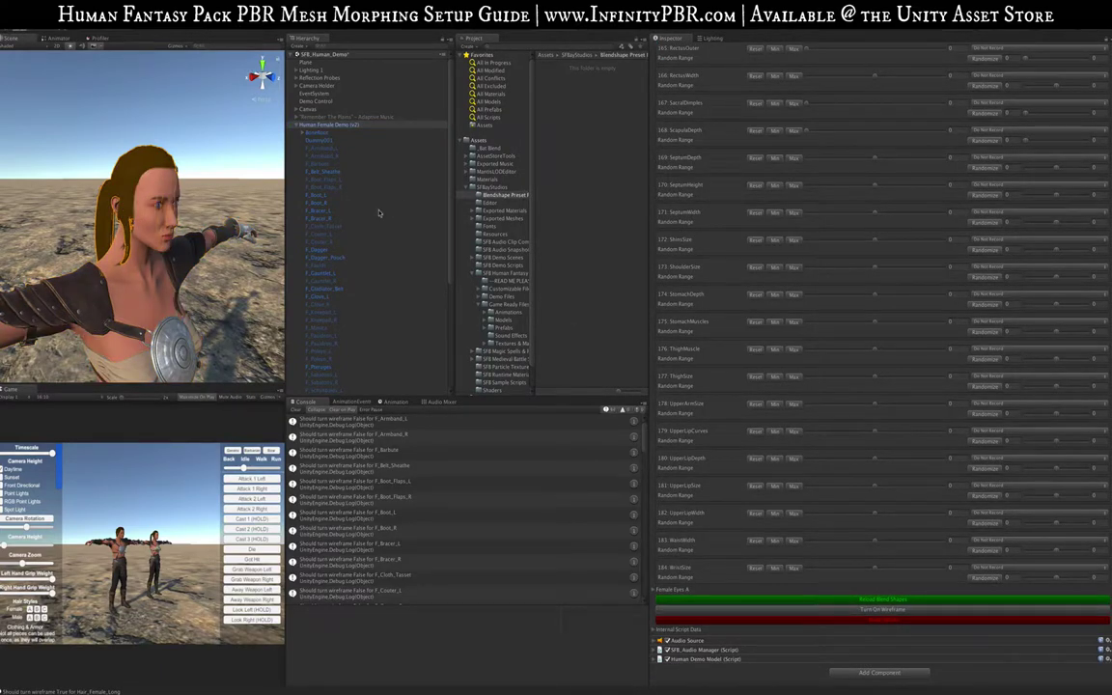
left_click(298, 410)
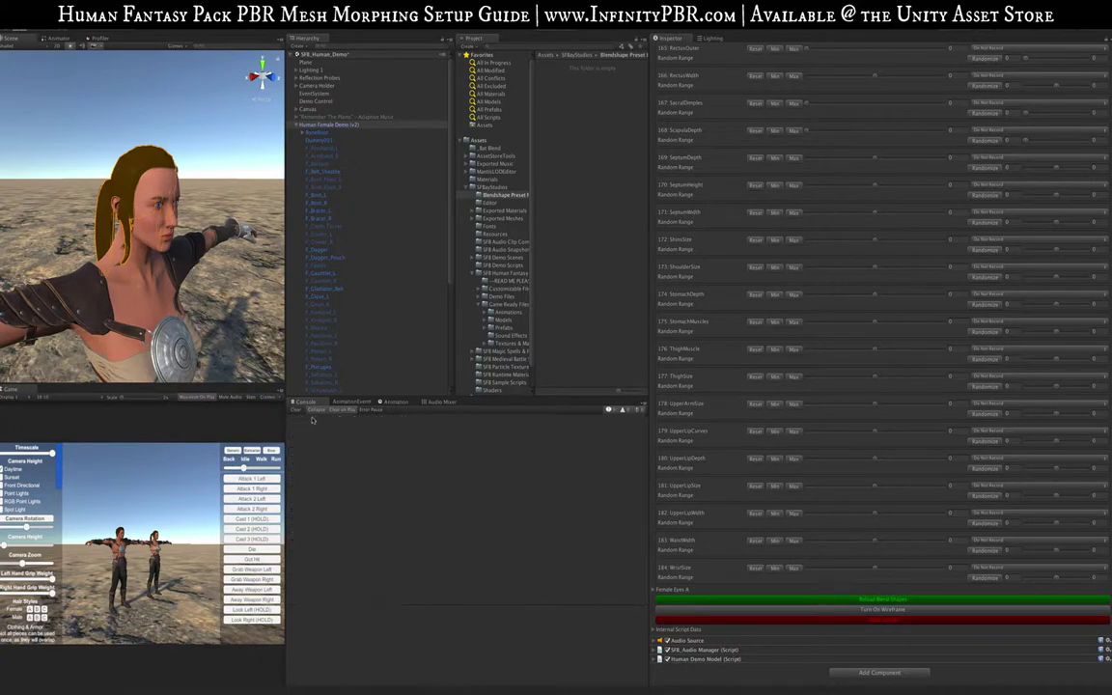
- Inspect the Hair_Female_Ponytail object and return to Human Female Demo (v2)
scroll(354, 334, "down", 5)
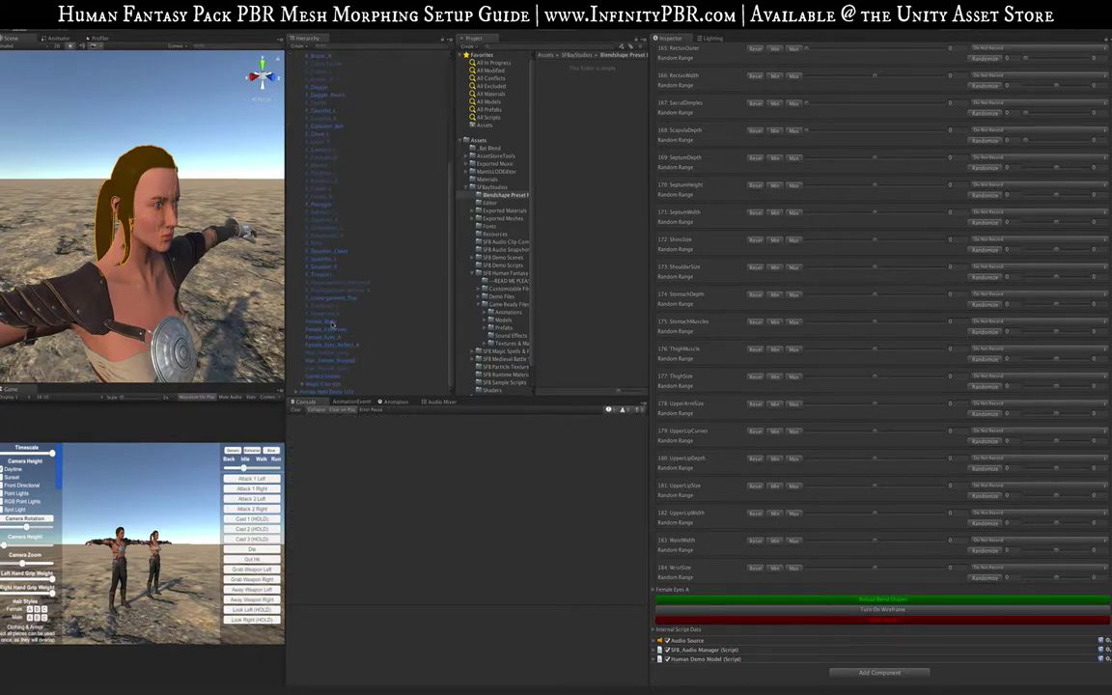
left_click(342, 361)
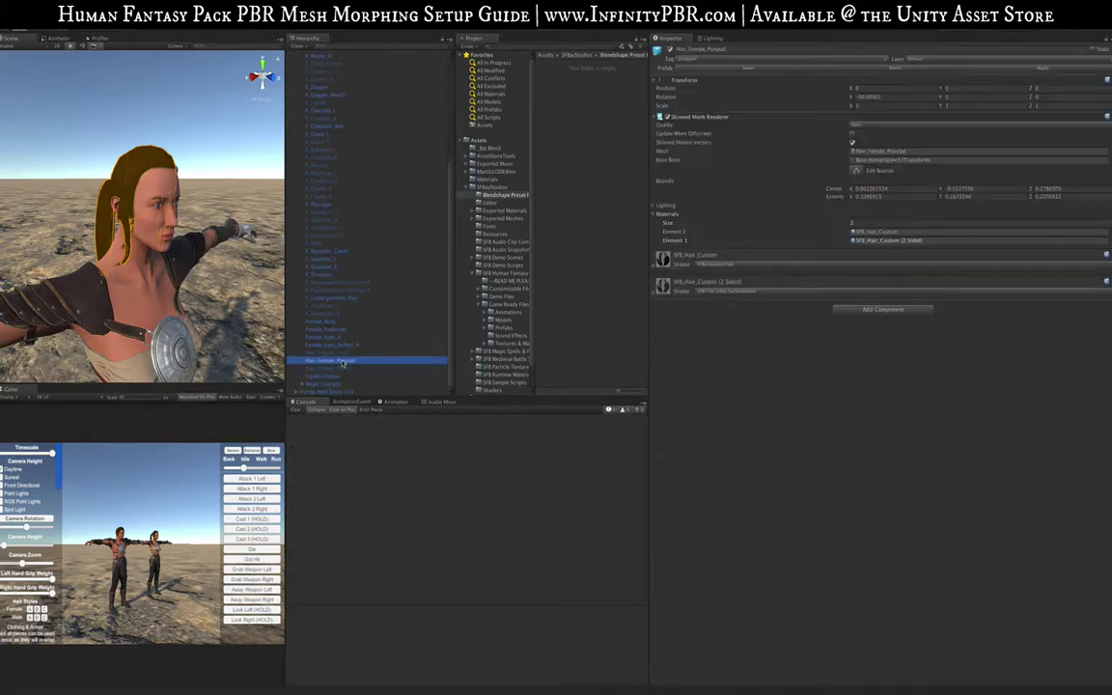
scroll(350, 200, "up", 5)
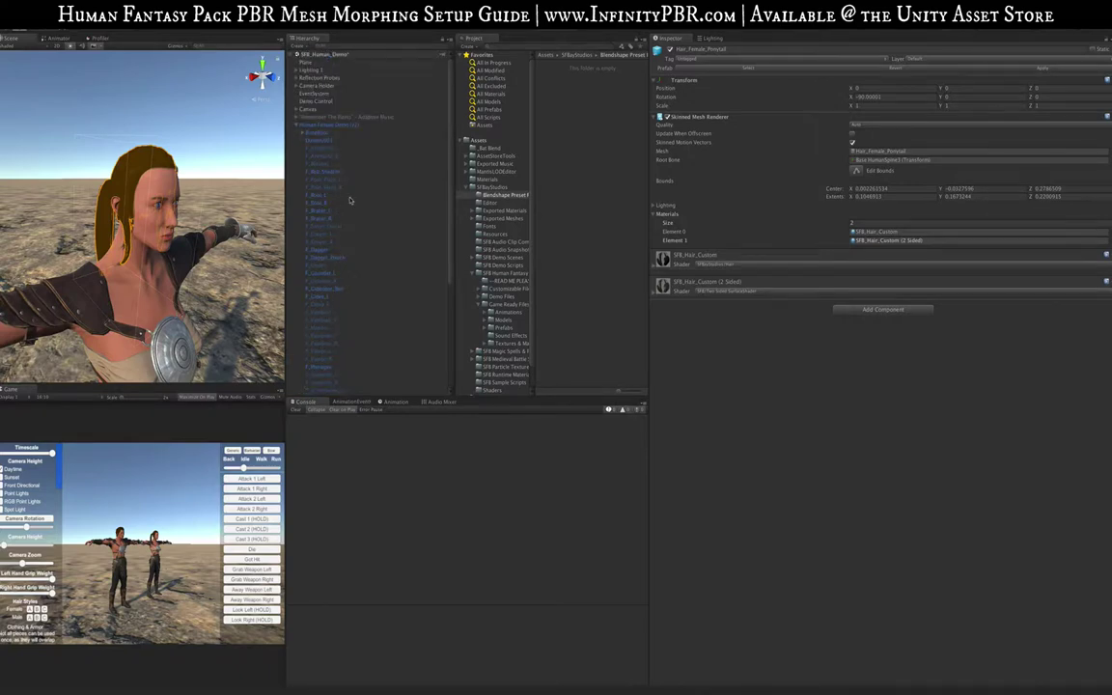
left_click(322, 123)
- Try NeckSize across its extremes, set its random range to -23 through 23, and randomize its value
scroll(817, 397, "down", 5)
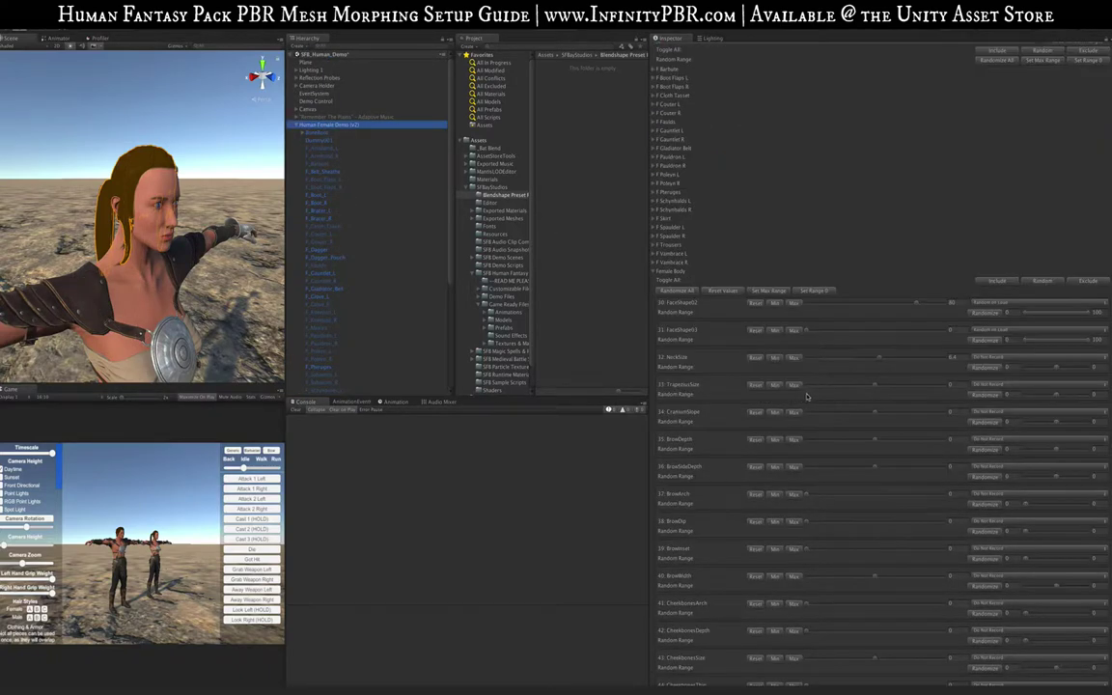
left_click_drag(878, 357, 1001, 364)
left_click_drag(214, 238, 98, 230, "alt")
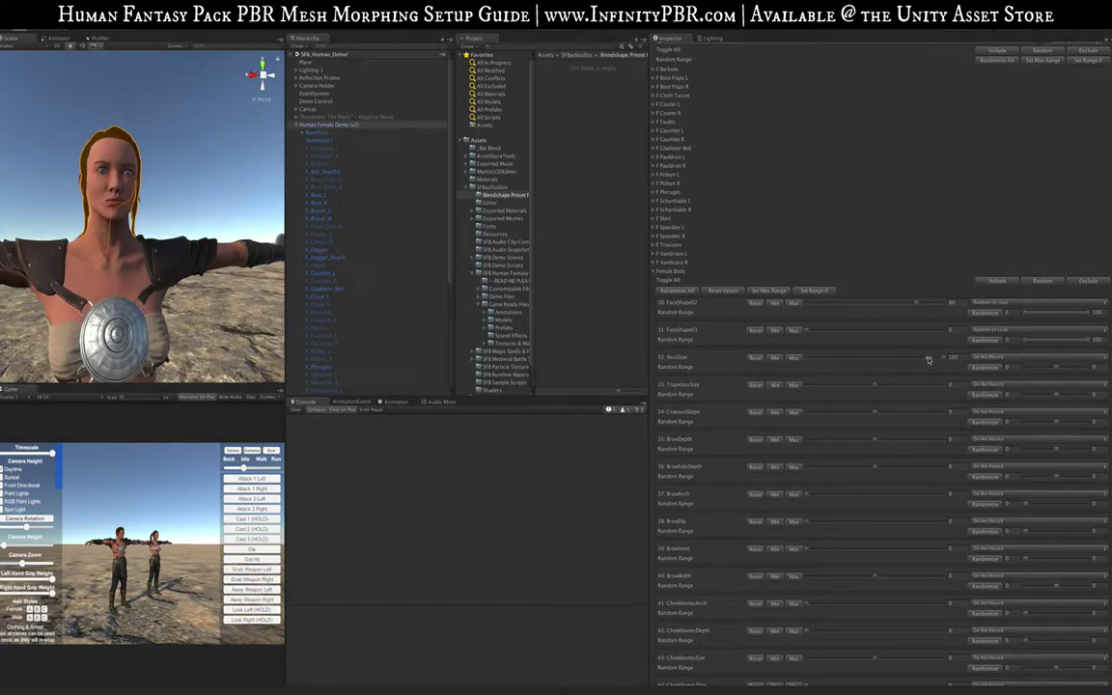
left_click_drag(926, 360, 874, 361)
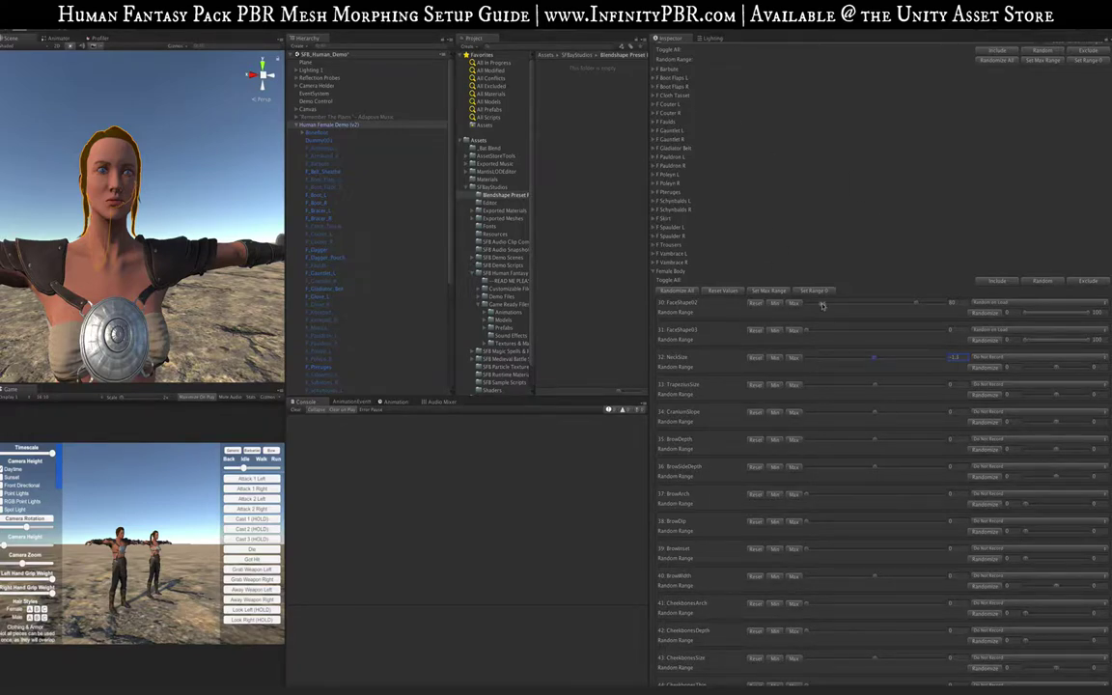
mouse_move(875, 359)
left_mouse_down()
mouse_move(821, 359)
mouse_move(874, 360)
mouse_move(859, 360)
left_mouse_up()
left_click(777, 359)
left_click(794, 358)
left_click(991, 370)
left_click(991, 370)
- Try TrapeziusSize starting from -100, set its random range to -25 through 31, and randomize its value
left_click_drag(875, 385, 587, 390)
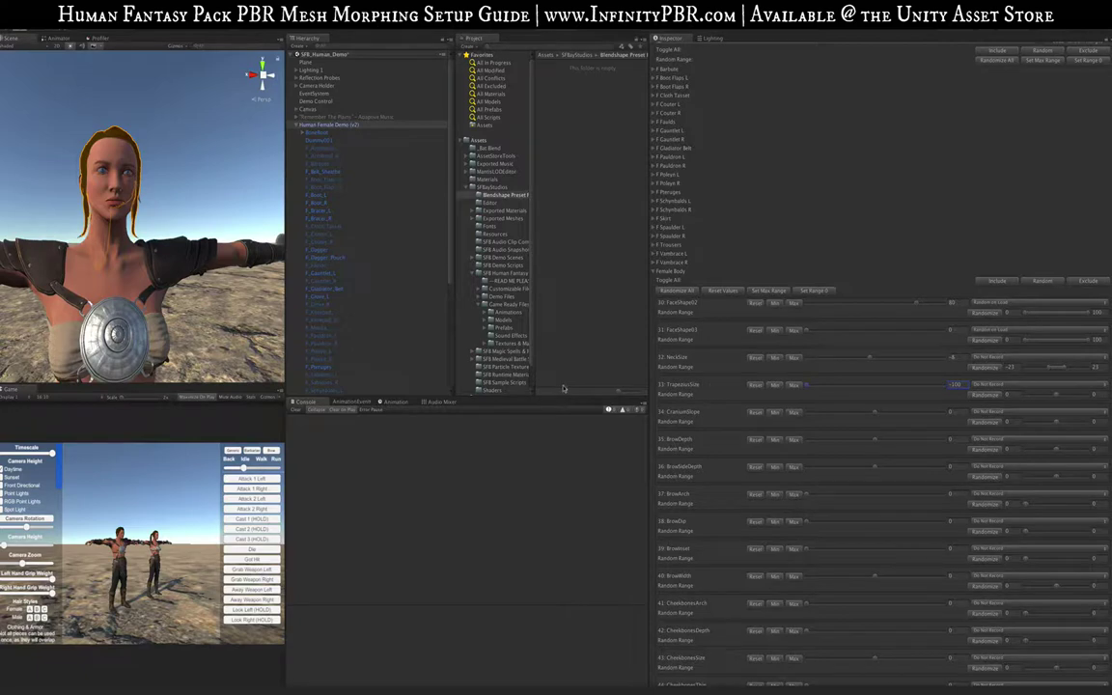
left_click_drag(123, 256, 93, 265, "alt")
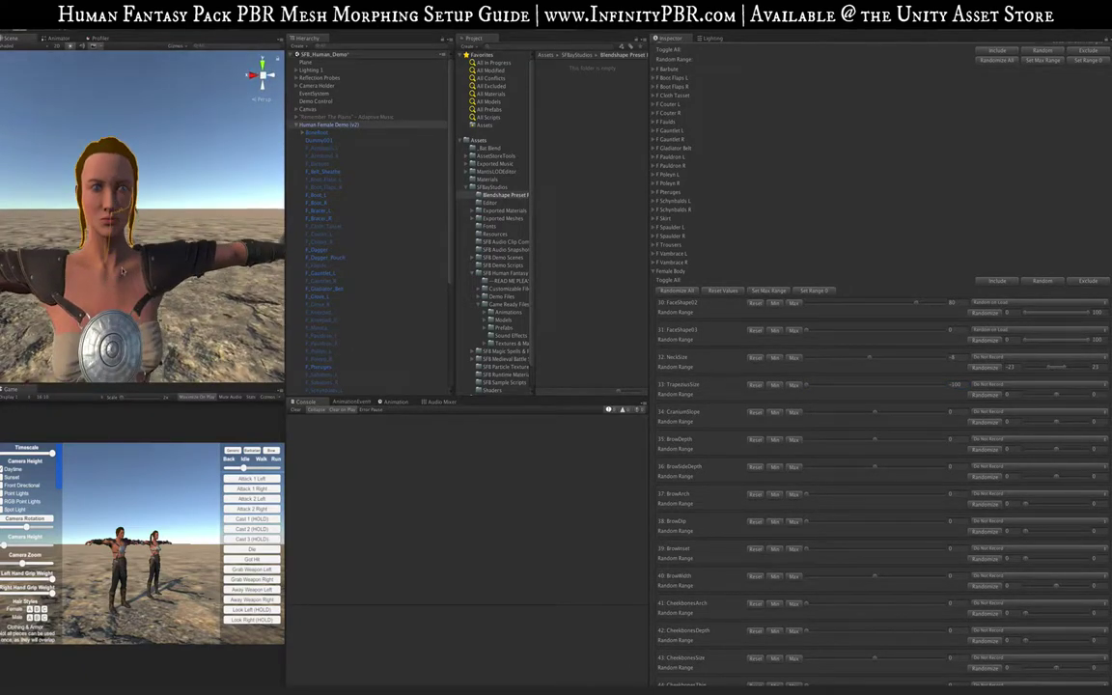
left_click(809, 386)
left_click(836, 390)
left_click_drag(837, 393, 803, 362)
mouse_move(827, 384)
left_mouse_down()
mouse_move(876, 387)
mouse_move(777, 386)
mouse_move(896, 387)
mouse_move(826, 386)
left_mouse_up()
left_click(983, 396)
- Set TrapeziusSize and NeckSize to Random on Load
left_click(1066, 385)
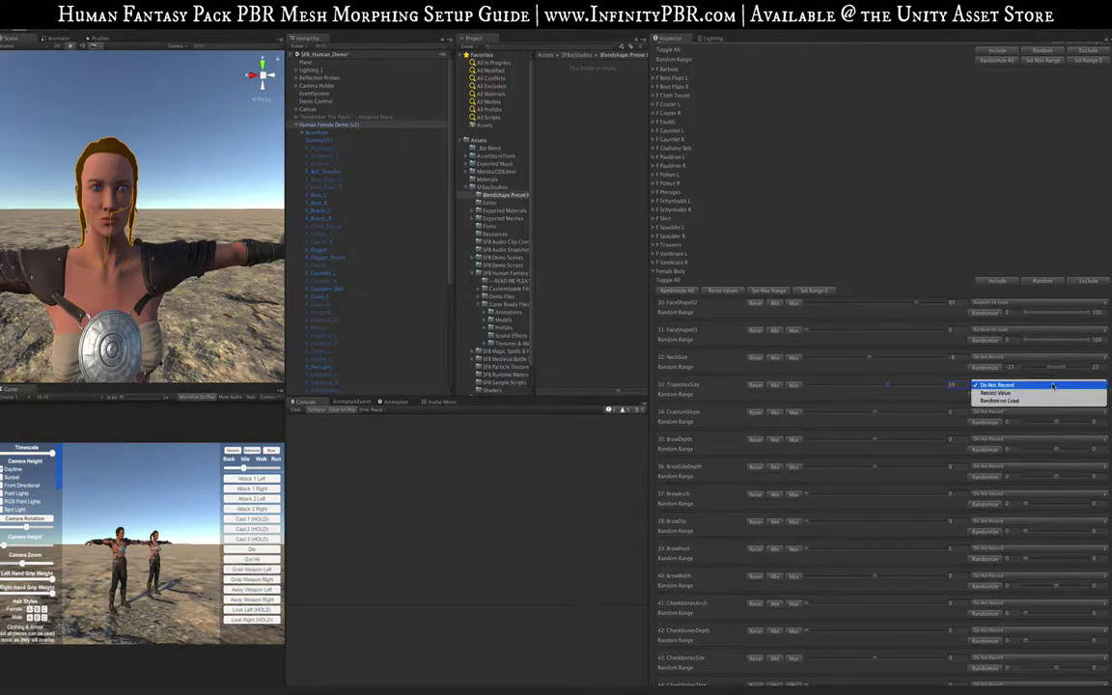
left_click(1070, 399)
left_click(1084, 359)
left_click(1079, 374)
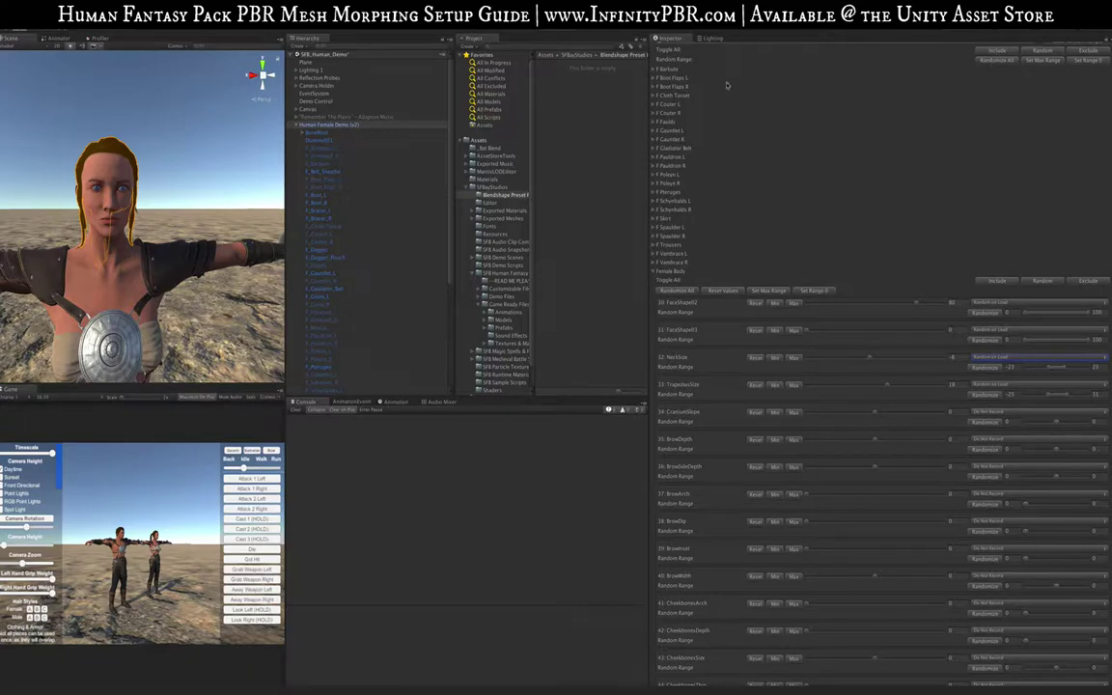
- Randomize all of the character's blend shapes several times and view the resulting face
left_click(1001, 60)
left_click(1003, 61)
left_click(1002, 61)
left_click(1003, 61)
left_click(1002, 61)
left_click(1004, 63)
left_click_drag(219, 228, 173, 211, "alt")
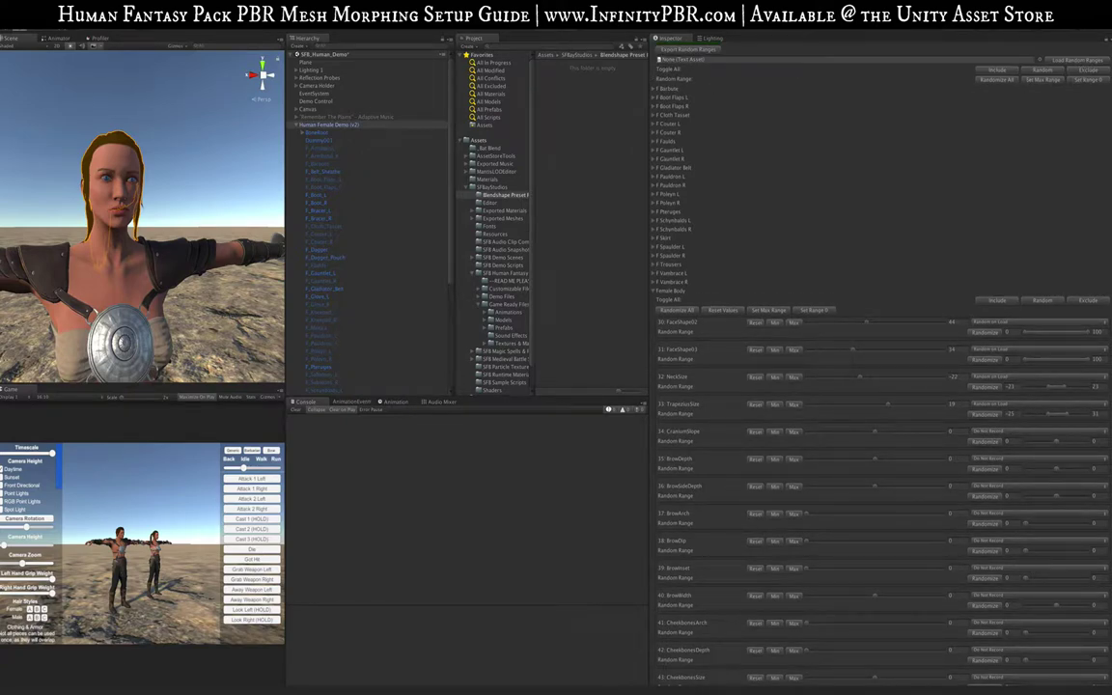
- Look through the whole Female Body blend shape list and reset its values to 0
scroll(1101, 495, "down", 20)
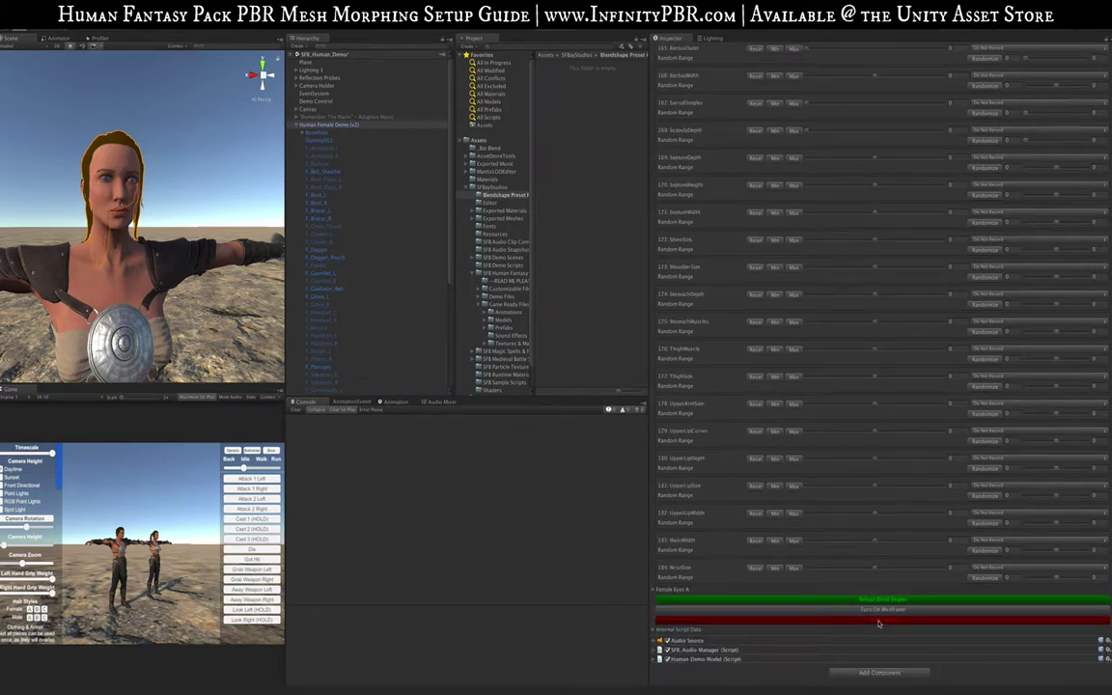
scroll(878, 338, "up", 20)
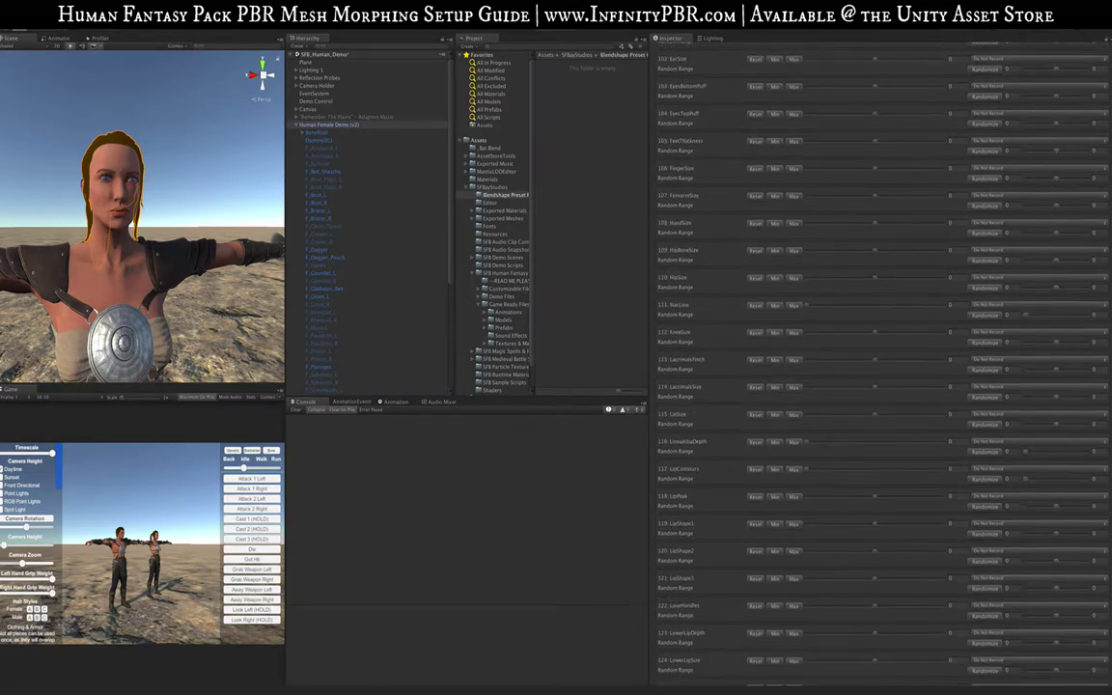
scroll(879, 367, "up", 3)
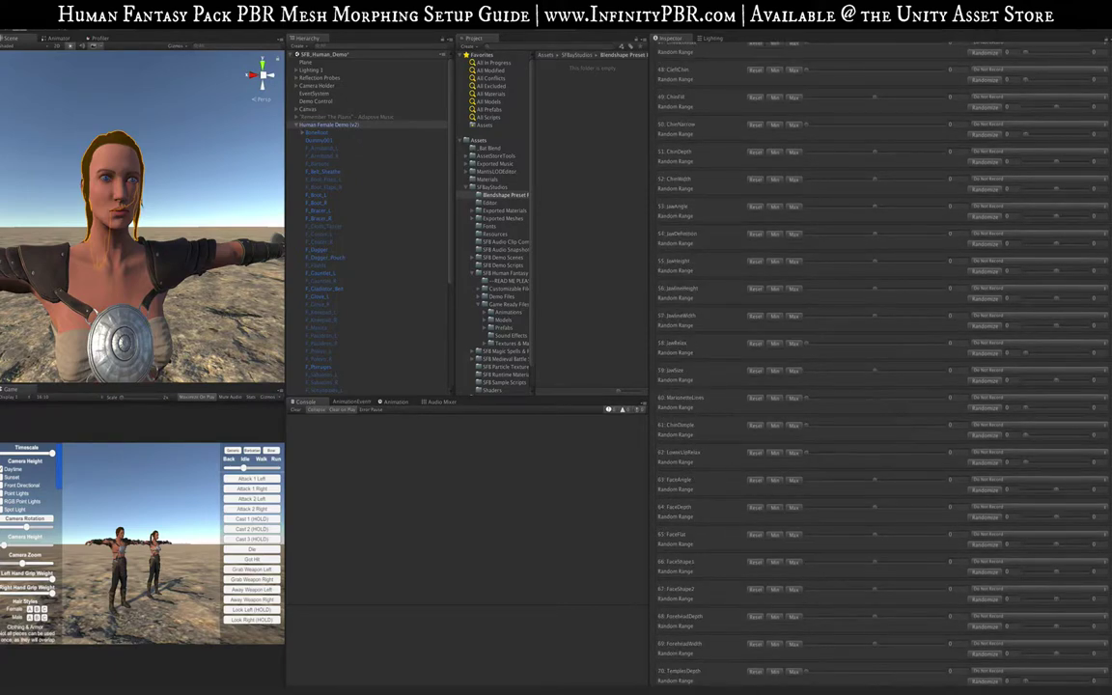
scroll(1061, 177, "up", 6)
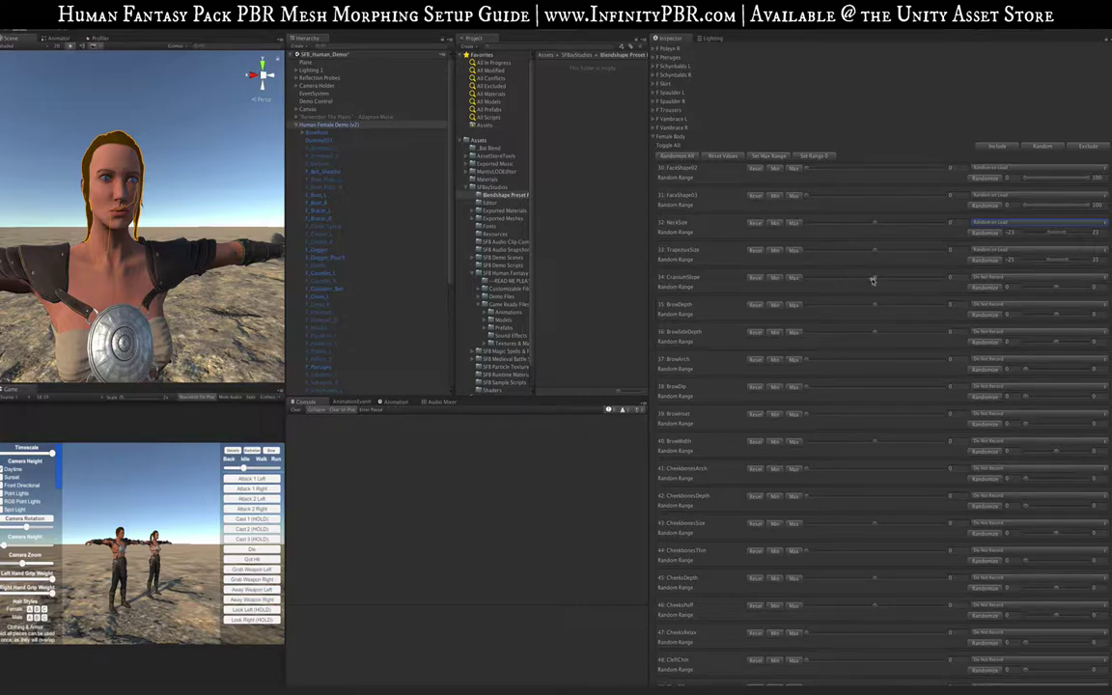
scroll(148, 204, "up", 5)
scroll(148, 204, "down", 5)
left_click_drag(149, 205, 172, 198, "alt")
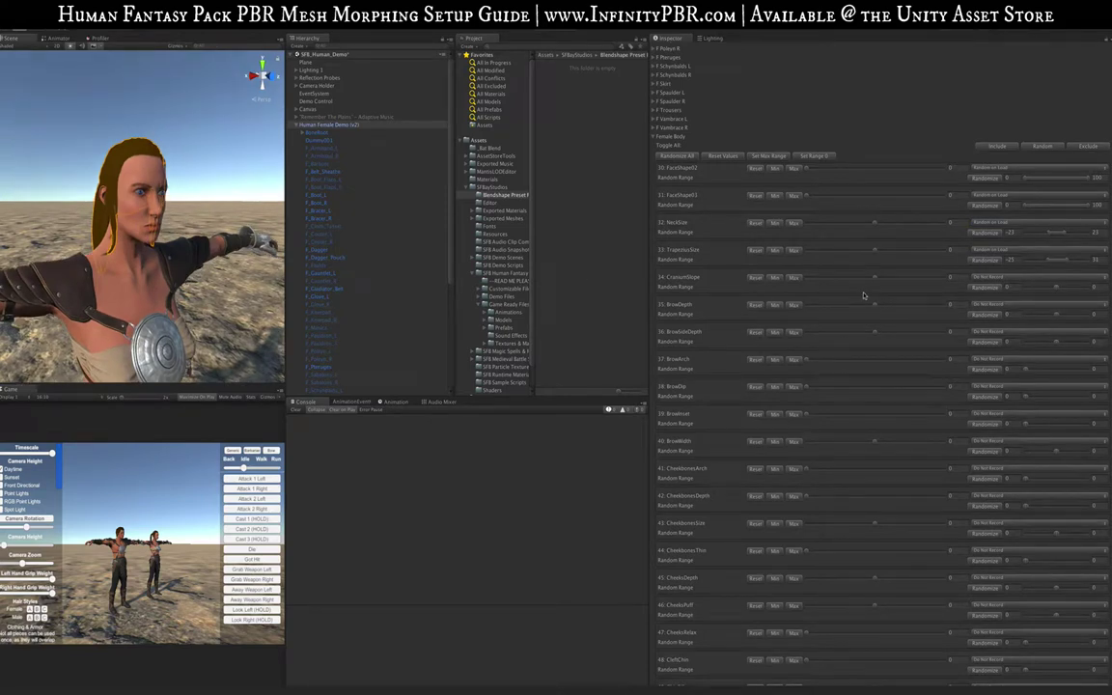
- Adjust CraniumSlope, BrowDepth, BrowSideDepth and BrowArch, and store fitting values as their random range limits
left_click_drag(873, 279, 1016, 280)
left_click_drag(788, 280, 890, 279)
mouse_move(875, 308)
left_mouse_down()
mouse_move(856, 307)
mouse_move(908, 307)
mouse_move(852, 307)
left_mouse_up()
left_click(770, 305)
left_click_drag(874, 330, 863, 333)
left_click(776, 333)
left_click_drag(807, 360, 877, 358)
left_click(793, 361)
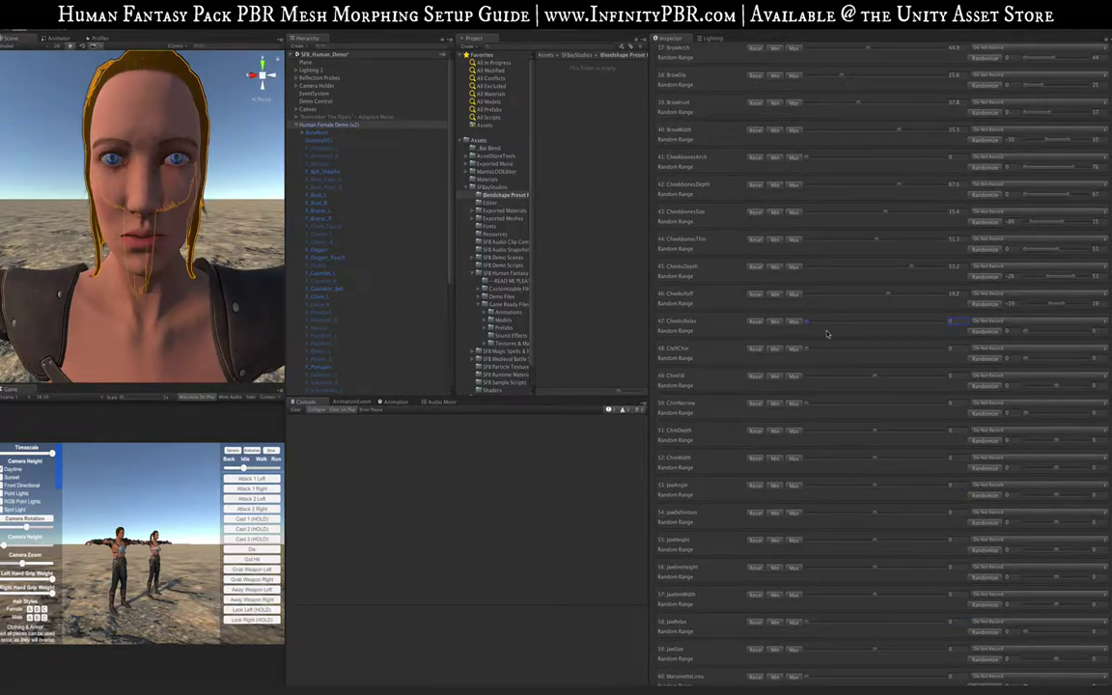
- Try CheeksRelax between 0 and its maximum on the face
left_click_drag(157, 254, 240, 258, "alt")
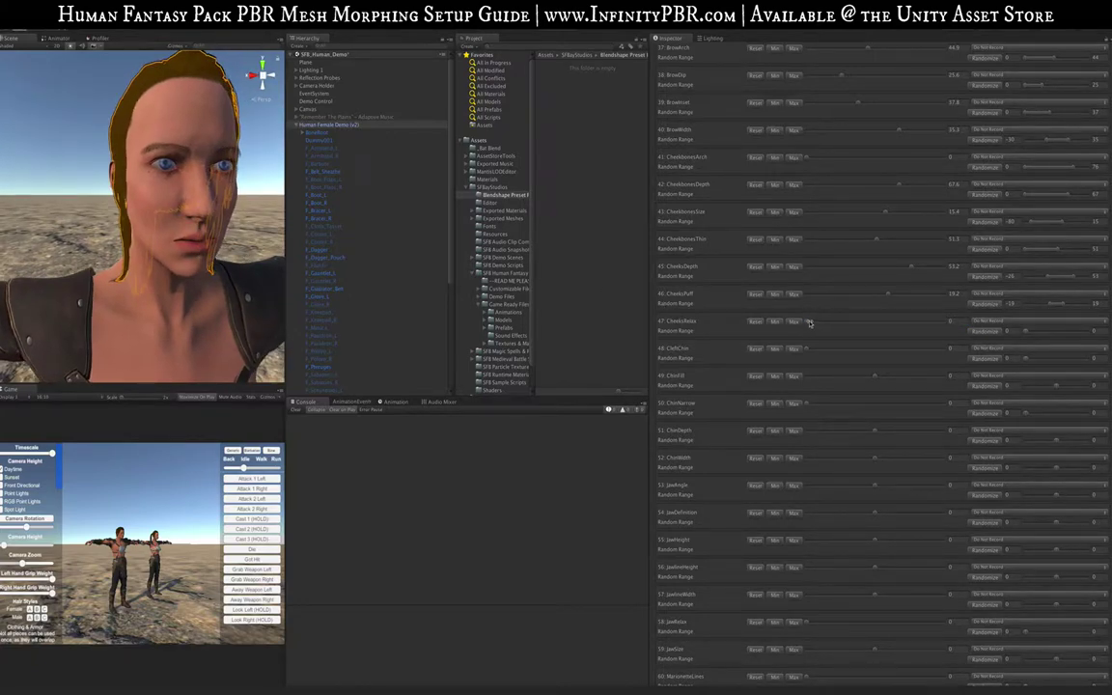
scroll(1044, 343, "down", 4)
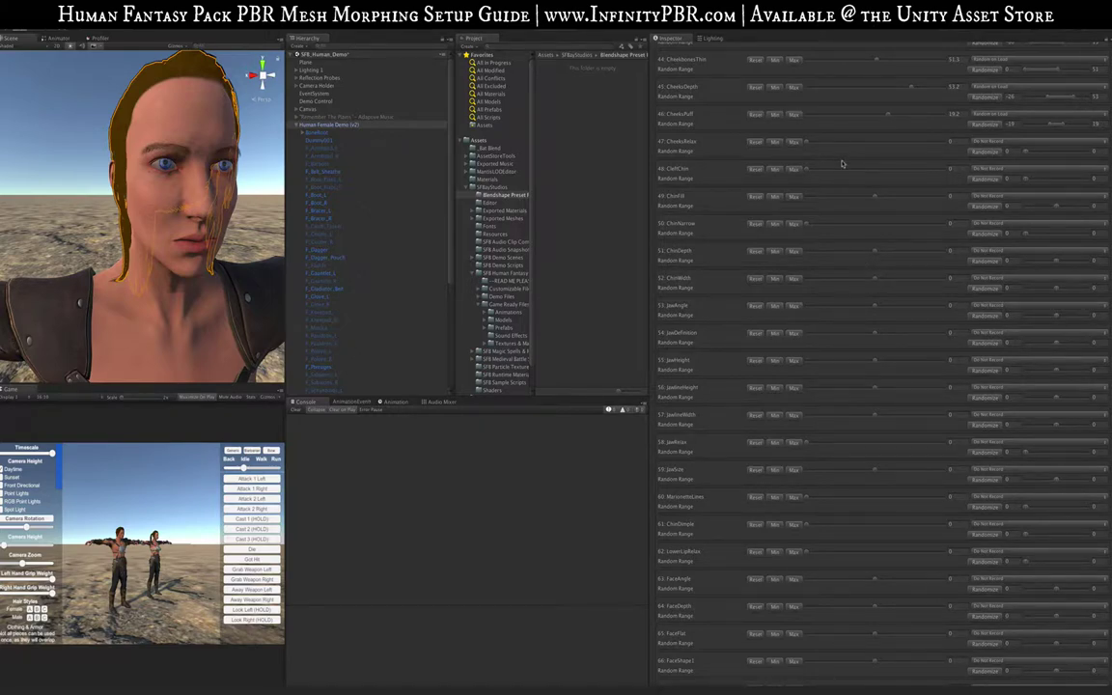
left_click_drag(839, 143, 959, 141)
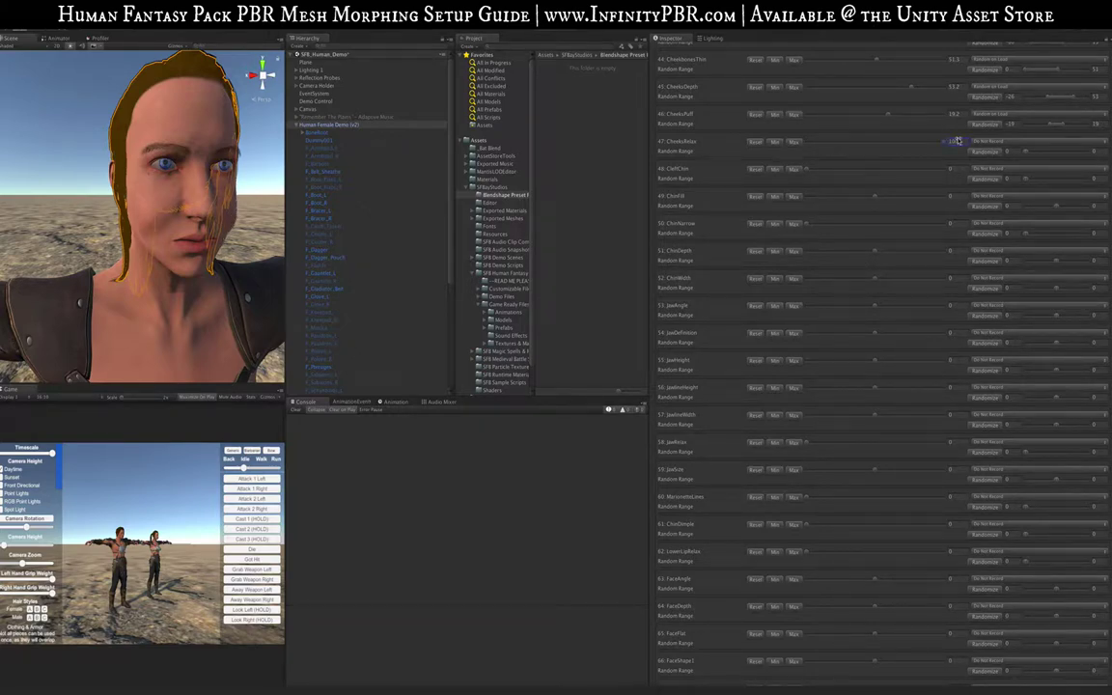
left_click_drag(807, 133, 995, 143)
left_click_drag(723, 144, 703, 147)
- Adjust CleftChin to about 83, ChinNarrow to about 34.6, ChinDepth to about 2 and ChinWidth to about 19.2, plus ChinFill, and set their random ranges
left_click_drag(944, 169, 920, 169)
left_click_drag(875, 197, 920, 198)
left_click_drag(807, 224, 853, 224)
mouse_move(875, 251)
left_mouse_down()
mouse_move(755, 251)
mouse_move(877, 251)
left_mouse_up()
left_click_drag(875, 278, 816, 312)
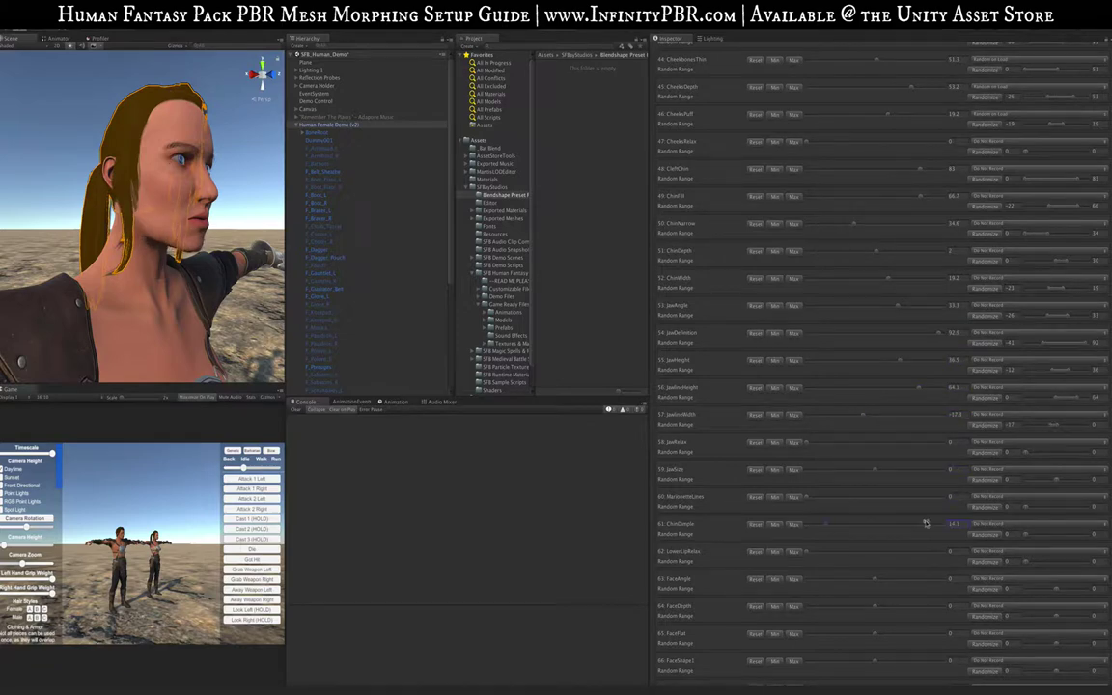
- Reset ForeheadDepth and ForeheadWidth on the female body
scroll(903, 224, "down", 5)
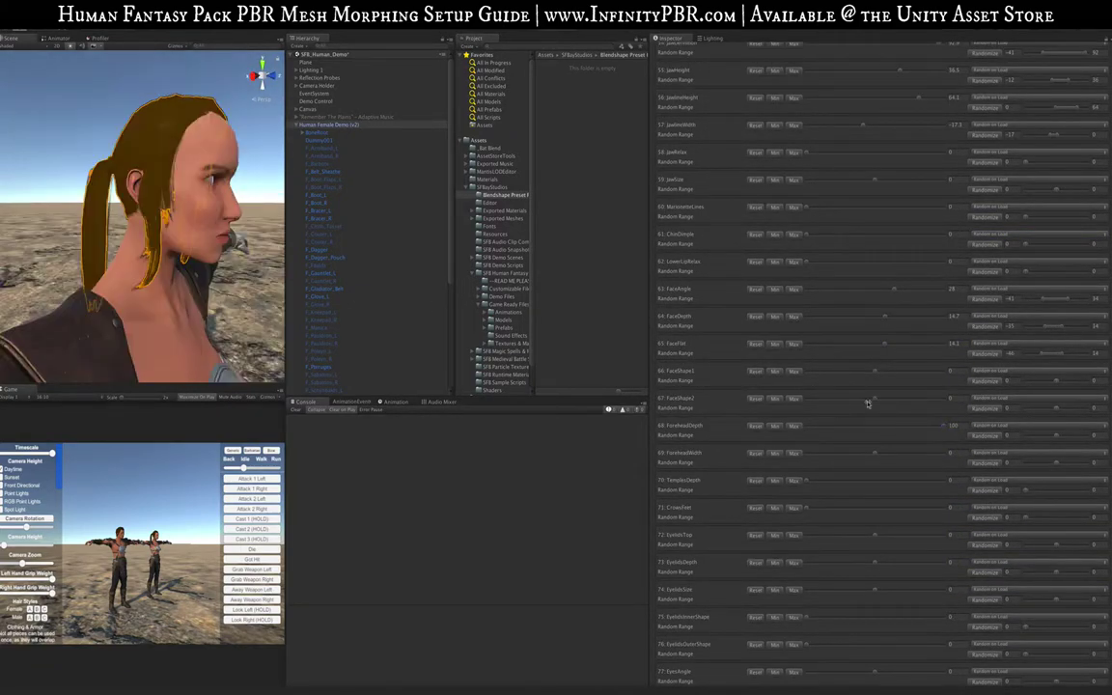
left_click(756, 426)
left_click(756, 454)
- Adjust TemplesDepth to about 29.2, EyelidsTop to about 66, EyelidsDepth to about 68.6 and EyelidsSize to about 57.1, and set their random ranges
left_click_drag(807, 480, 847, 480)
left_click_drag(876, 535, 922, 563)
left_click_drag(876, 590, 840, 590)
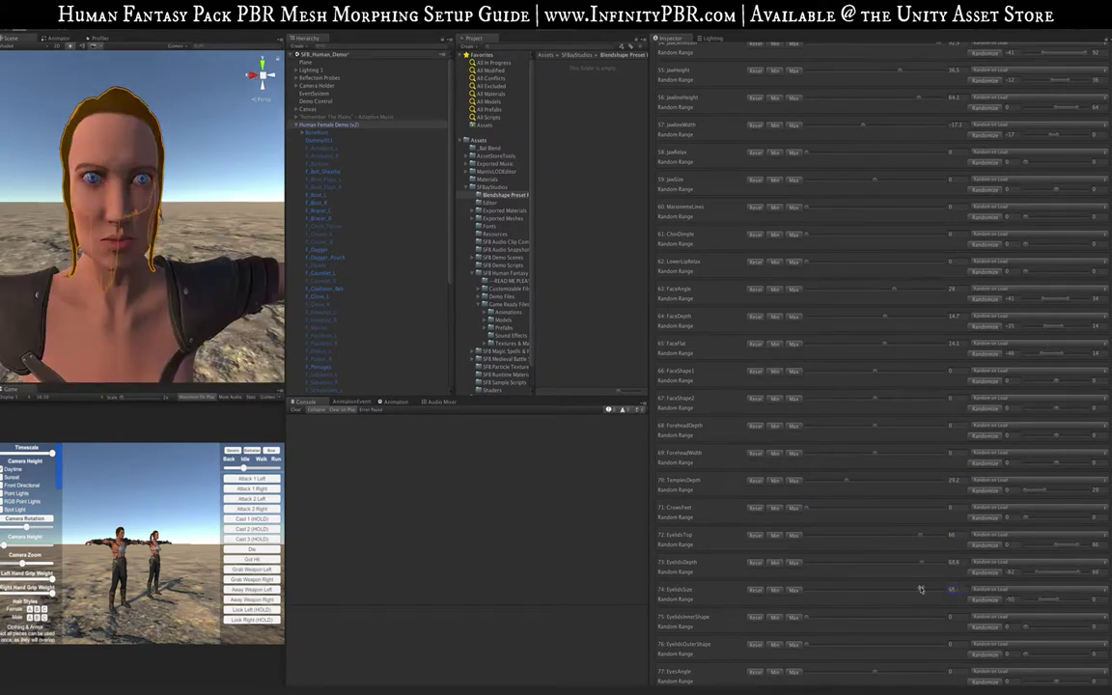
- Disable the character's chest garment and reselect Human Female Demo (v2)
scroll(856, 283, "down", 7)
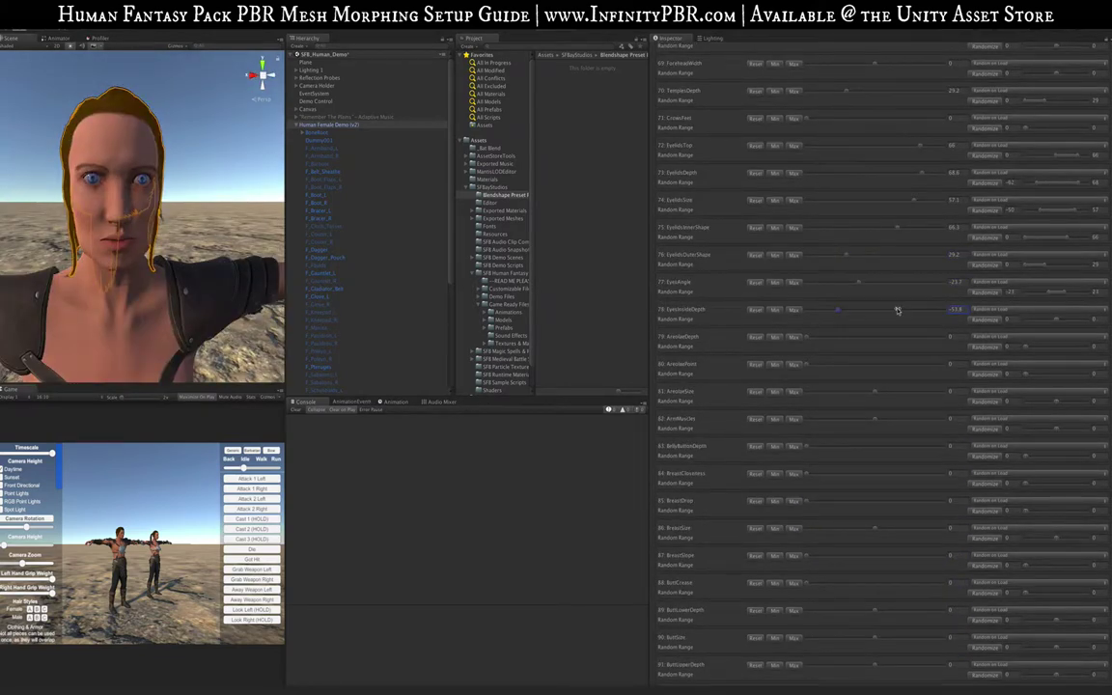
left_click(358, 358)
left_click(673, 47)
left_click(329, 125)
scroll(789, 387, "down", 20)
- Adjust AreolaeDepth to about 72.6, AreolaePoint to about 45.5, ArmMuscles to about -35.9 and BreastCloseness to 100, with matching random range limits
left_click_drag(116, 222, 183, 222, "alt")
left_click_drag(807, 250, 906, 250)
left_click_drag(808, 277, 870, 277)
left_click_drag(876, 305, 850, 332)
scroll(144, 215, "down", 5)
left_click_drag(808, 360, 945, 388)
- Adjust BreastDrop, BreastSize and BreastShape, giving BreastSize a random range of -100 to 100
left_click_drag(807, 414, 878, 414)
scroll(144, 214, "up", 4)
left_click_drag(144, 215, 106, 217, "alt")
left_click_drag(876, 441, 919, 442)
left_click_drag(807, 469, 981, 471)
left_click_drag(97, 222, 222, 217, "alt")
left_click_drag(807, 496, 826, 500)
- Disable the character's trousers and reselect Human Female Demo (v2)
scroll(357, 306, "down", 7)
left_click(323, 306)
left_click(673, 48)
scroll(386, 241, "up", 7)
left_click(329, 125)
- Adjust ButtCrease to about 73.5, ButtLowerDepth to about 23.5, ButtSize to about 28.2 and ButtUpperDepth to about 29.1, and set their random ranges
scroll(874, 447, "down", 20)
left_click_drag(807, 451, 891, 479)
mouse_move(876, 506)
left_mouse_down()
mouse_move(774, 506)
mouse_move(895, 506)
left_mouse_up()
left_click_drag(876, 533, 895, 533)
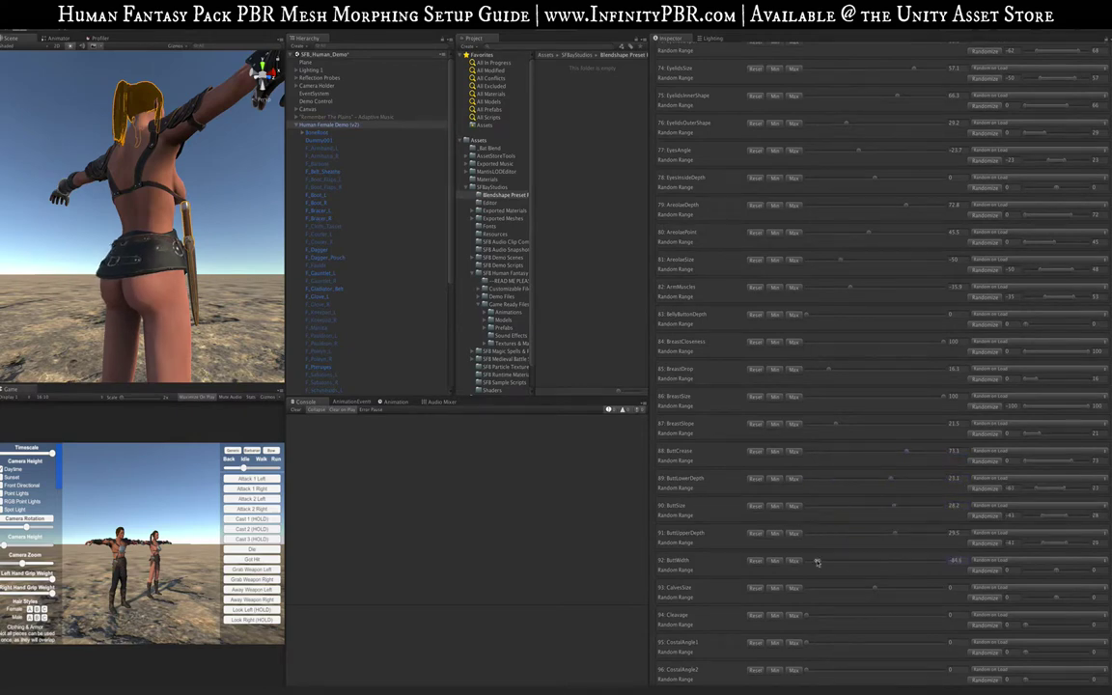
- Adjust CalvesSize to about 32.1 and Cleavage to about 19.9, and set their random range limits
middle_click_drag(145, 280, 125, 82)
left_click_drag(876, 588, 898, 588)
left_click_drag(205, 169, 87, 179, "alt")
left_click_drag(808, 615, 945, 615)
- Disable F_Gladiator_Belt and return to the blend shape list of Human Female Demo (v2)
left_click(323, 291)
left_click(673, 48)
left_click(328, 104)
scroll(874, 290, "down", 20)
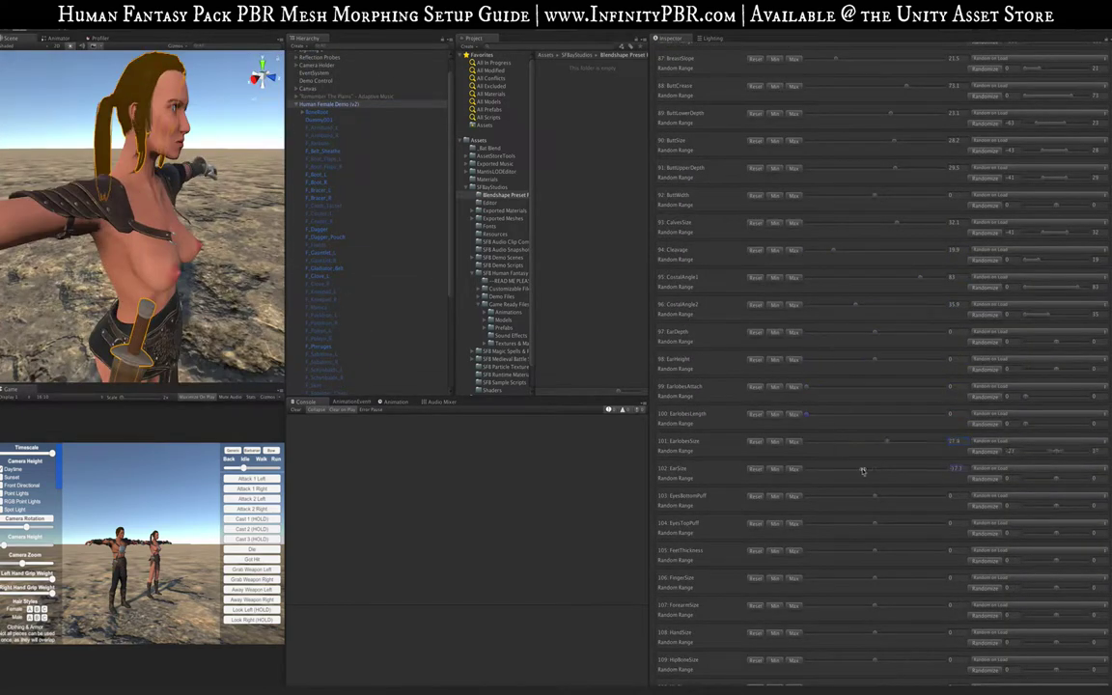
- Adjust EyesBottomPuff to about 8.3, EyesTopPuff to about 10.9 and FeetThickness to about 27.6, set their random ranges, and try FingerSize
left_click_drag(222, 101, 126, 106, "alt")
mouse_move(888, 497)
left_mouse_down()
mouse_move(822, 500)
mouse_move(881, 498)
left_mouse_up()
left_click_drag(944, 524, 883, 525)
middle_click_drag(145, 280, 135, 87)
mouse_move(876, 552)
left_mouse_down()
mouse_move(849, 556)
mouse_move(894, 552)
left_mouse_up()
left_click_drag(876, 578, 879, 579)
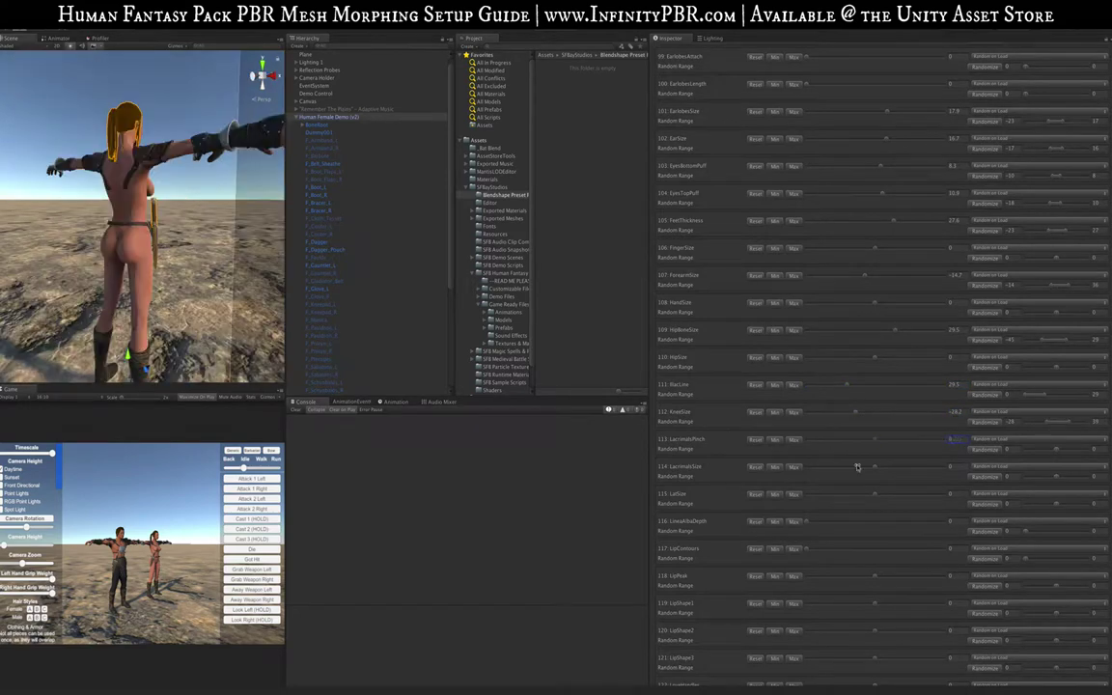
- Move LacrimalsSize to about -78.8, set the upper random limit of LacrimalsPinch to 100, and randomize LacrimalsPinch
left_click_drag(875, 495, 821, 467)
left_click(794, 440)
left_click_drag(882, 440, 820, 440)
left_click(983, 449)
- Adjust LatSize to about 19.2 with an upper random limit of 19, and set LineaAlbaDepth's upper limit to 66
left_click_drag(838, 495, 889, 494)
left_click(794, 494)
left_click_drag(807, 522, 898, 521)
left_click(798, 522)
- Try LipContours, adjust LipPeak to about 28.8, LipShape1 to about 15.4 and LipShape3 to about 20, and set the adjusted shapes' random ranges
left_click_drag(807, 548, 895, 577)
left_click(794, 576)
left_click_drag(875, 603, 842, 606)
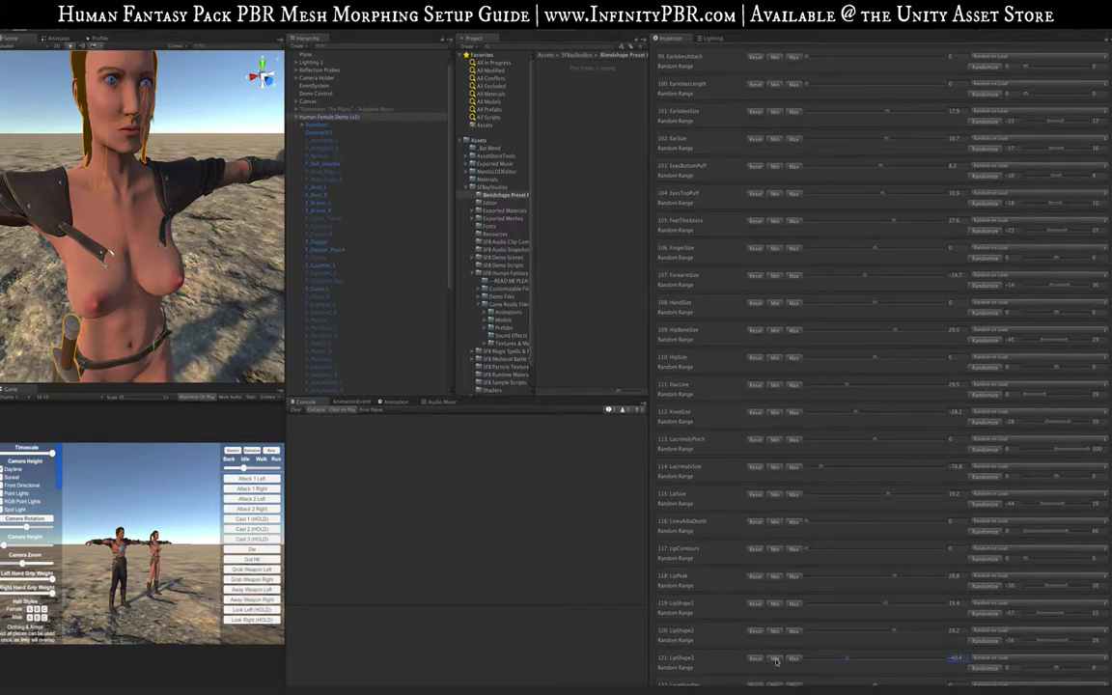
left_click_drag(849, 660, 889, 659)
- Adjust the shapes from LoveHandles through MouthSize, setting lower random limits of -20 for MouthCurve, -9 for MouthDepth and -18 for MouthHeight
scroll(869, 580, "down", 10)
left_click_drag(875, 83, 897, 138)
left_click_drag(836, 166, 878, 275)
left_click(774, 193)
left_click(775, 220)
left_click(776, 247)
- Adjust MouthWidth, Nipples and NippleSideways, and set their upper random limits to 12, 32 and 20
left_click_drag(875, 302, 882, 302)
left_click(794, 302)
left_click_drag(808, 329, 835, 358)
left_click(794, 329)
left_click(794, 357)
- Adjust NoseAngle and the NoseBridge blend shapes from depth to width, and store their random range limits
left_click_drag(875, 384, 824, 384)
left_click(794, 439)
left_click(794, 466)
left_click_drag(875, 466, 862, 521)
left_click(794, 493)
left_click(774, 521)
- Adjust the nose shapes from NoseDepth onward, leaving NoseTipDepth at about 9.6, NoseTipHeight at about 40.4 and NoseTipRound at about 11.5
left_click_drag(875, 575, 918, 576)
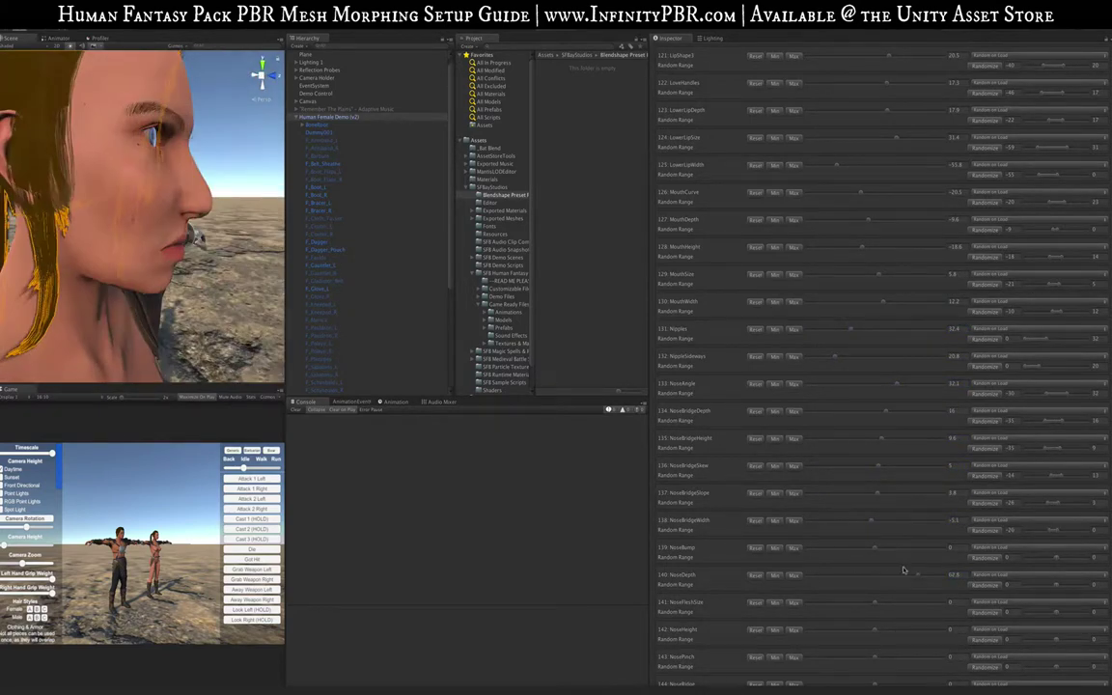
scroll(849, 483, "down", 10)
scroll(843, 297, "up", 2)
left_click(775, 159)
left_click_drag(875, 159, 879, 186)
left_click_drag(875, 215, 883, 241)
left_click_drag(875, 268, 903, 296)
left_click_drag(875, 323, 883, 323)
- Adjust the shapes from NoseTipWidth through NostrilWingWidth, with NostrilWingDepth at about -30.8, NostrilWingSize at about 15.6 and NostrilWingWidth at about -12.8
left_click_drag(874, 351, 853, 432)
left_click(776, 432)
left_click_drag(875, 460, 885, 487)
left_click_drag(875, 515, 867, 515)
- Adjust PhiltrumDepth to about 32.1, PhiltrumSize to about -30.8 and PhiltrumWidth to about 13.5
mouse_move(875, 541)
left_mouse_down()
mouse_move(839, 542)
mouse_move(898, 541)
left_mouse_up()
left_click_drag(875, 569, 853, 569)
left_click_drag(874, 597, 884, 597)
- Try the Pregnant blend shape at different strengths, viewing the body from the side, and leave it at about 93
scroll(864, 610, "down", 3)
left_click_drag(820, 469, 887, 465)
left_click_drag(179, 289, 257, 295, "alt")
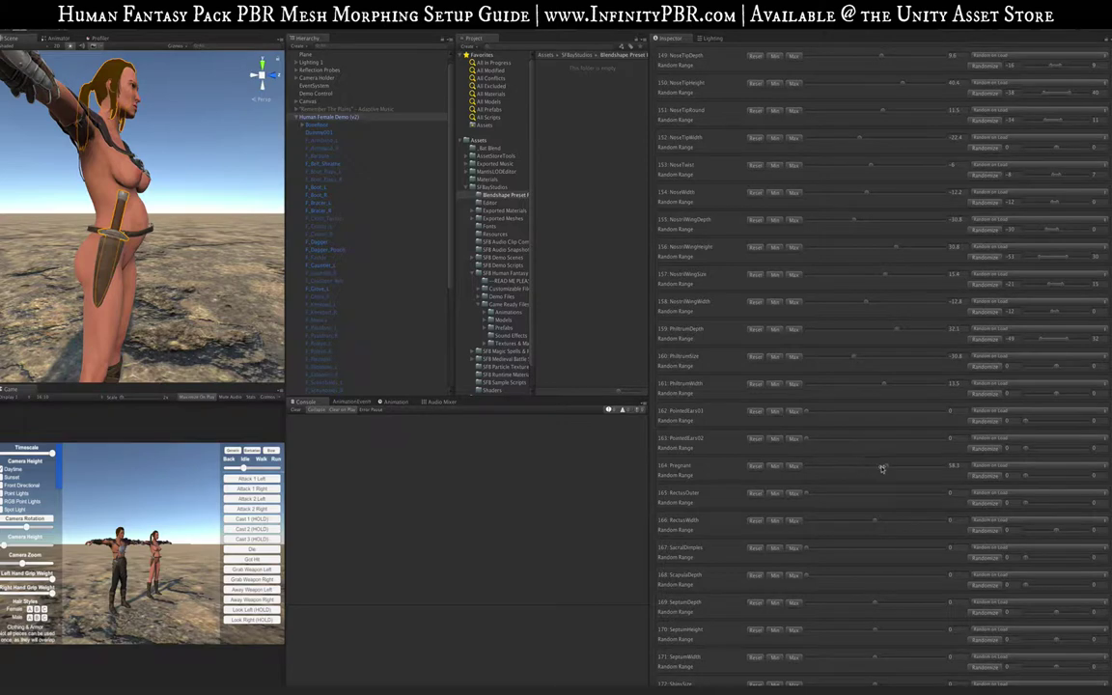
left_click_drag(900, 467, 936, 465)
left_click_drag(137, 260, 190, 253, "alt")
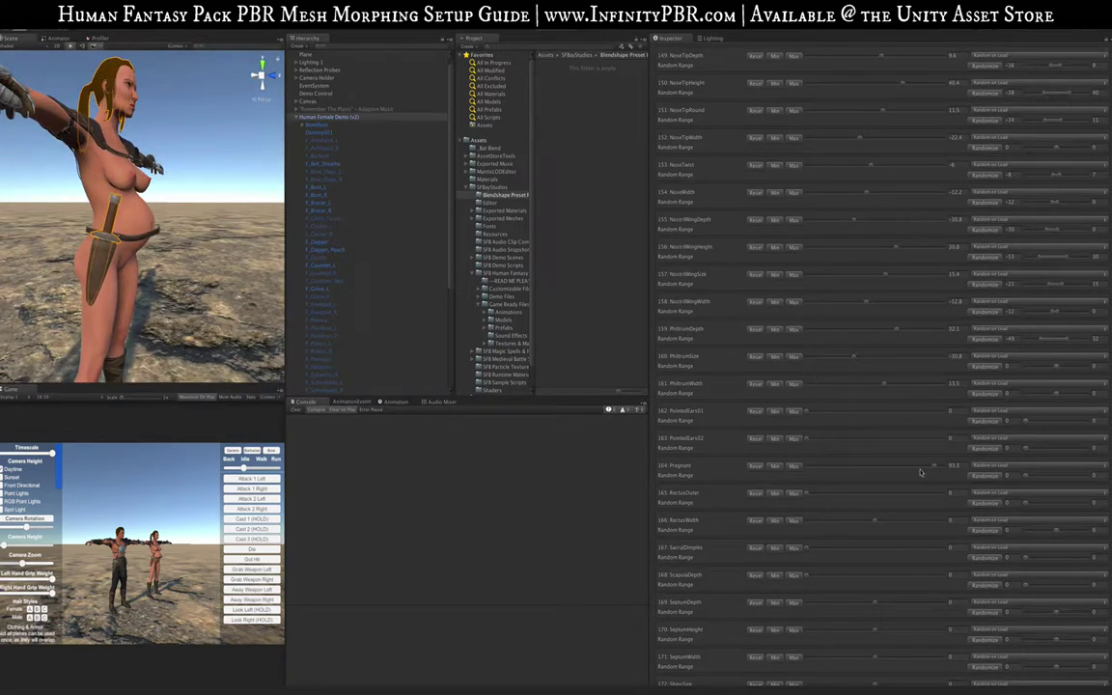
- Try the Pregnant blend shape at a reduced strength of about 24 and bring it back down to 0
left_click(793, 464)
mouse_move(848, 461)
left_mouse_down()
mouse_move(799, 461)
mouse_move(840, 462)
left_mouse_up()
left_click_drag(198, 247, 136, 249, "alt")
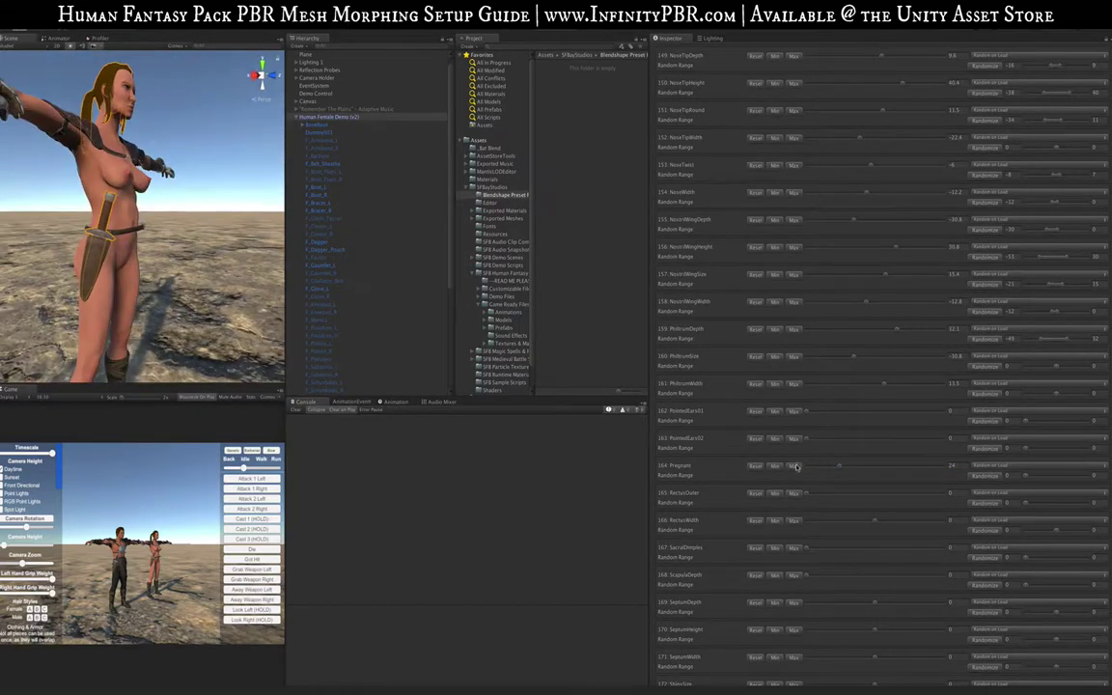
left_click_drag(831, 465, 804, 465)
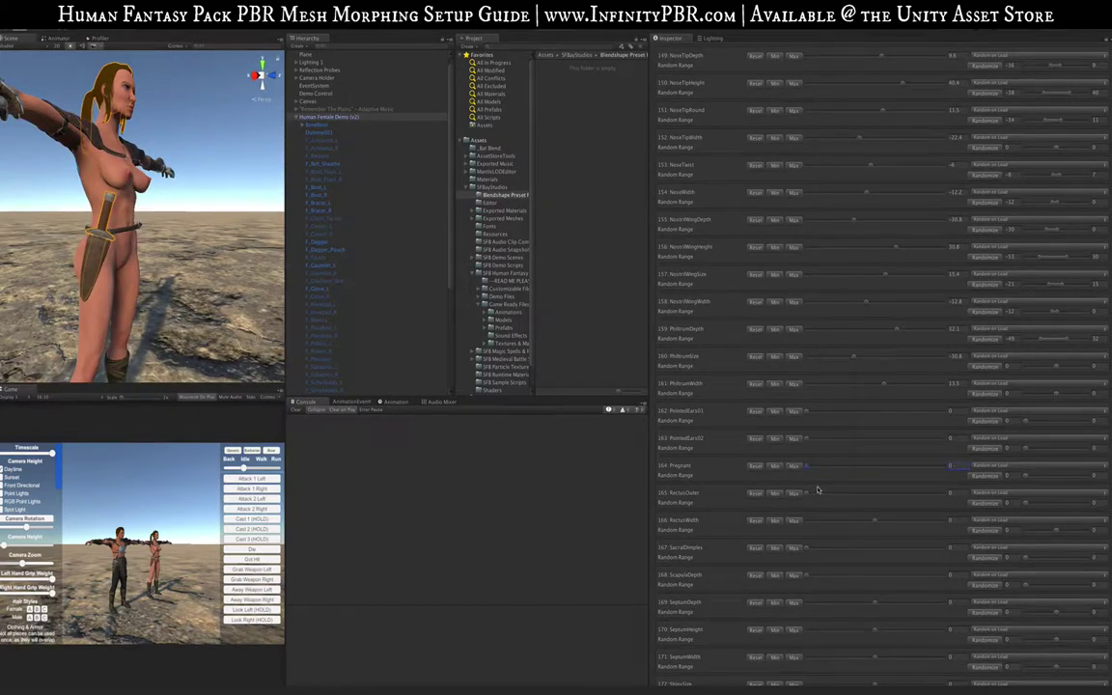